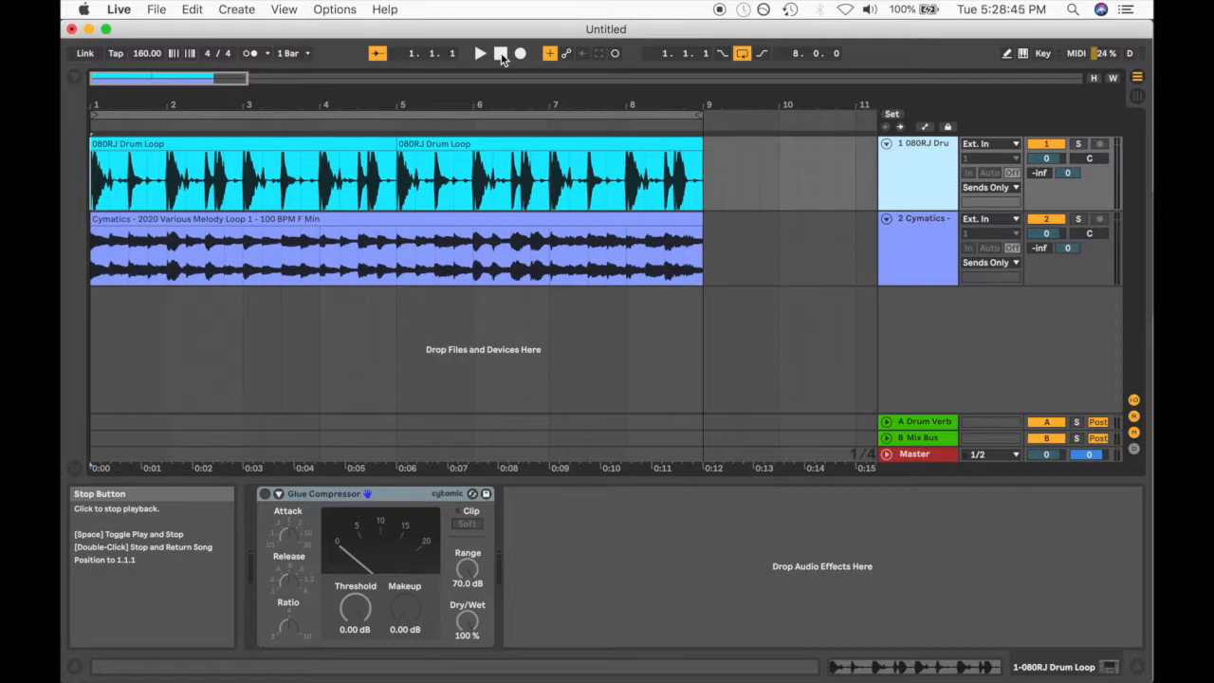
# Audition both loops together, and turn on the Glue Compressor on the Cymatics melody track.
pyautogui.press('space')
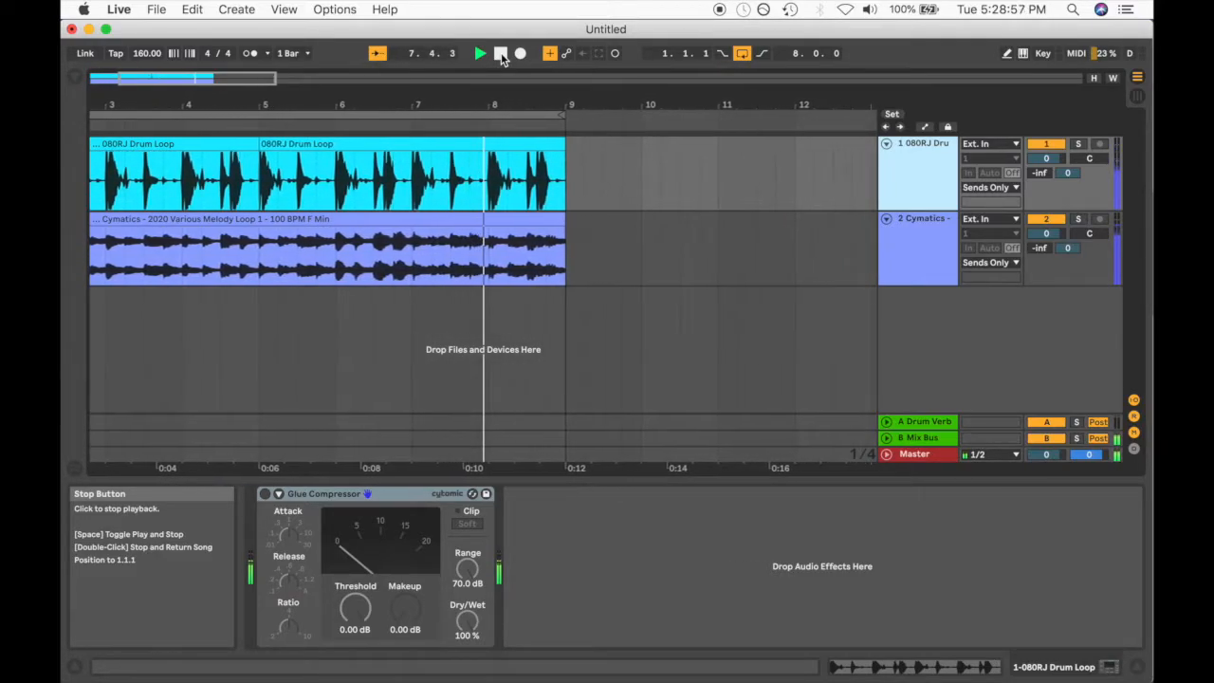
pyautogui.click(501, 54)
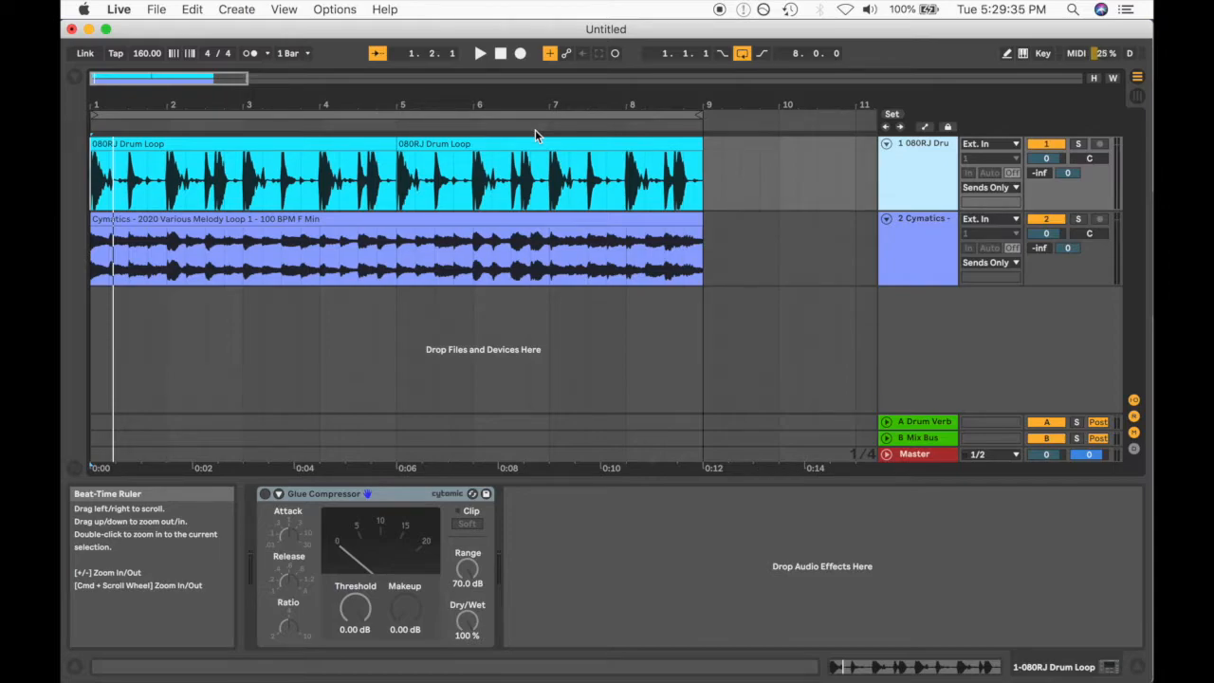
pyautogui.click(522, 219)
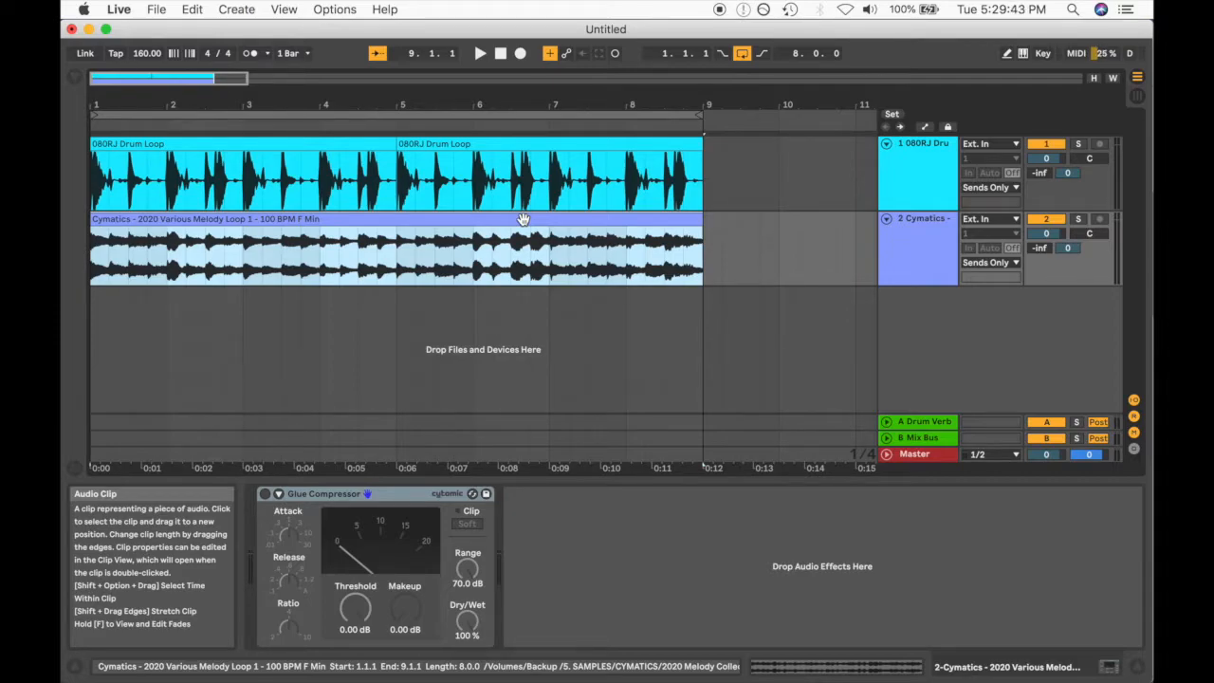
pyautogui.click(908, 243)
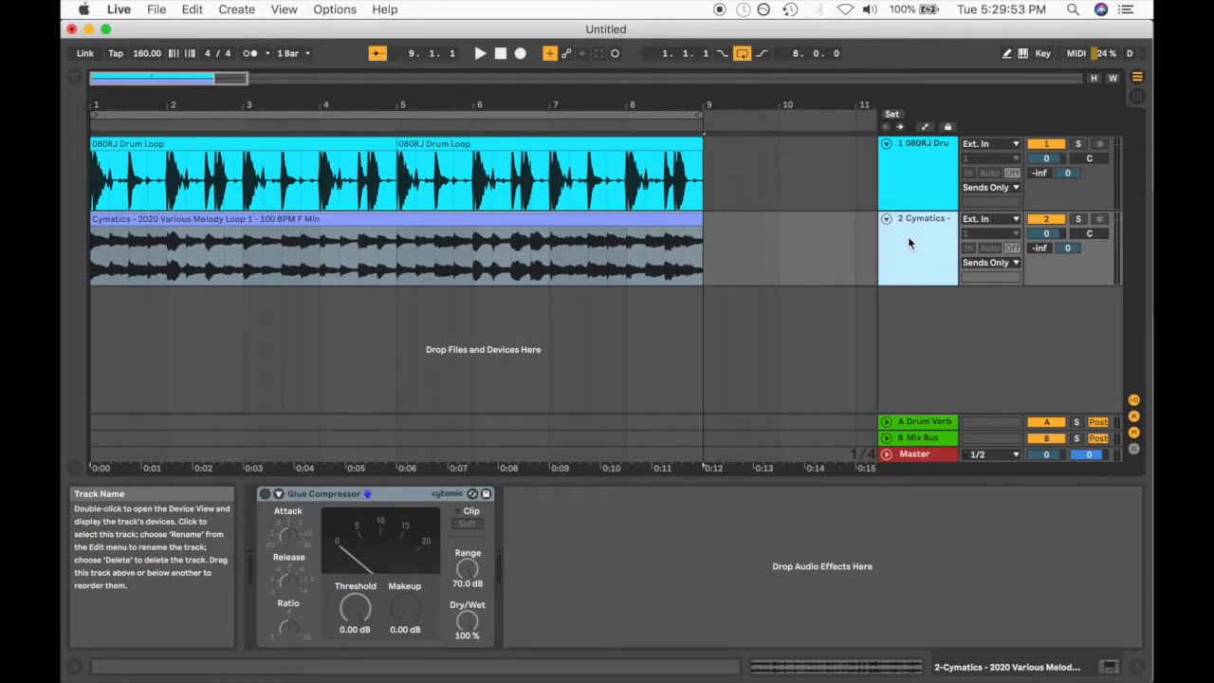
pyautogui.click(264, 494)
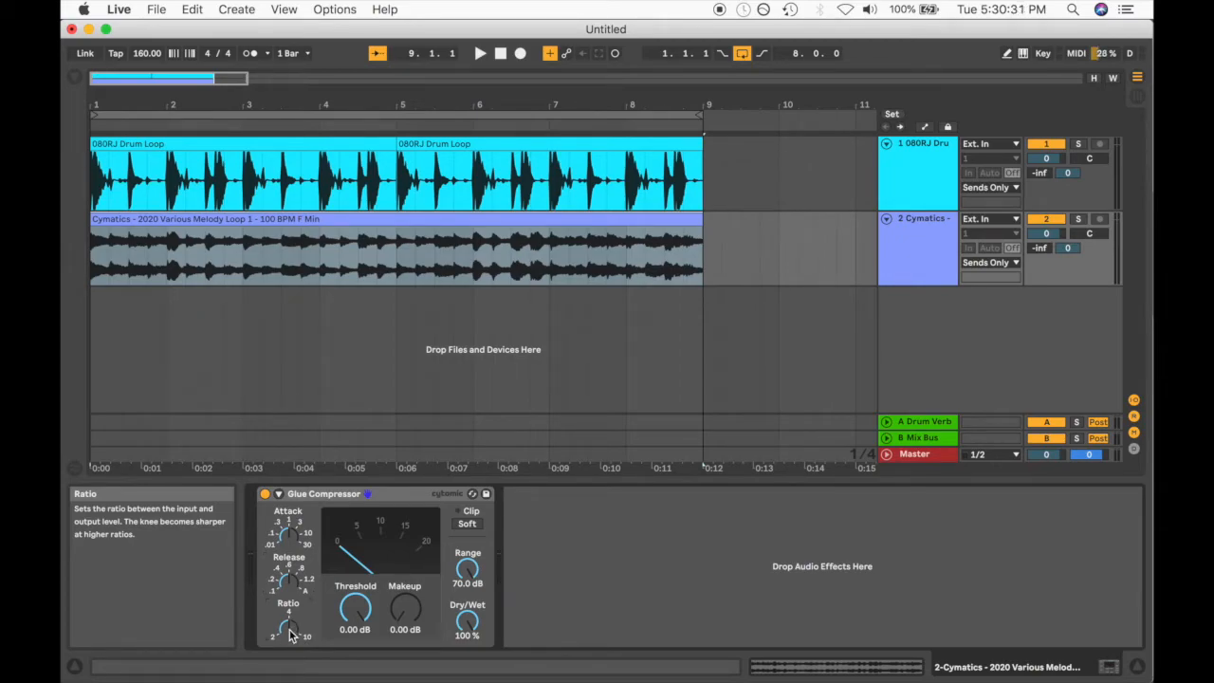
# Try out the Glue Compressor's Ratio and Threshold controls on the melody track.
pyautogui.moveTo(290, 631)
pyautogui.mouseDown()
pyautogui.moveTo(285, 647)
pyautogui.moveTo(289, 626)
pyautogui.moveTo(290, 636)
pyautogui.mouseUp()
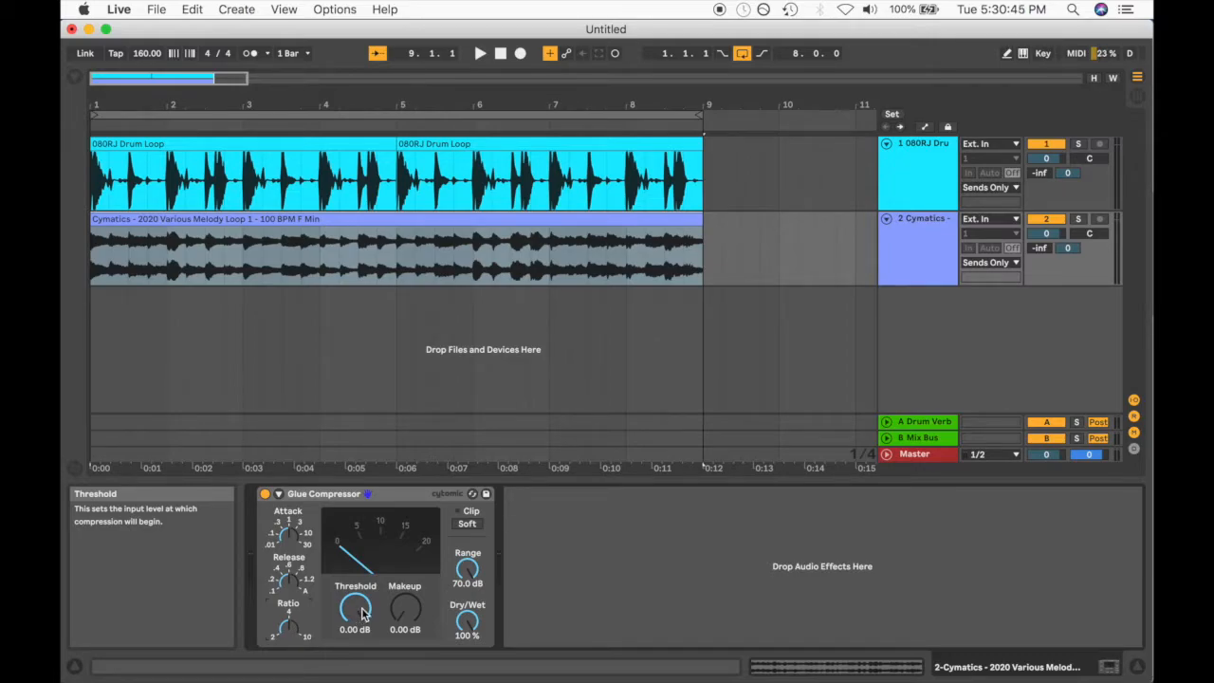
pyautogui.moveTo(364, 615); pyautogui.dragTo(363, 673)
pyautogui.moveTo(361, 618); pyautogui.dragTo(360, 570)
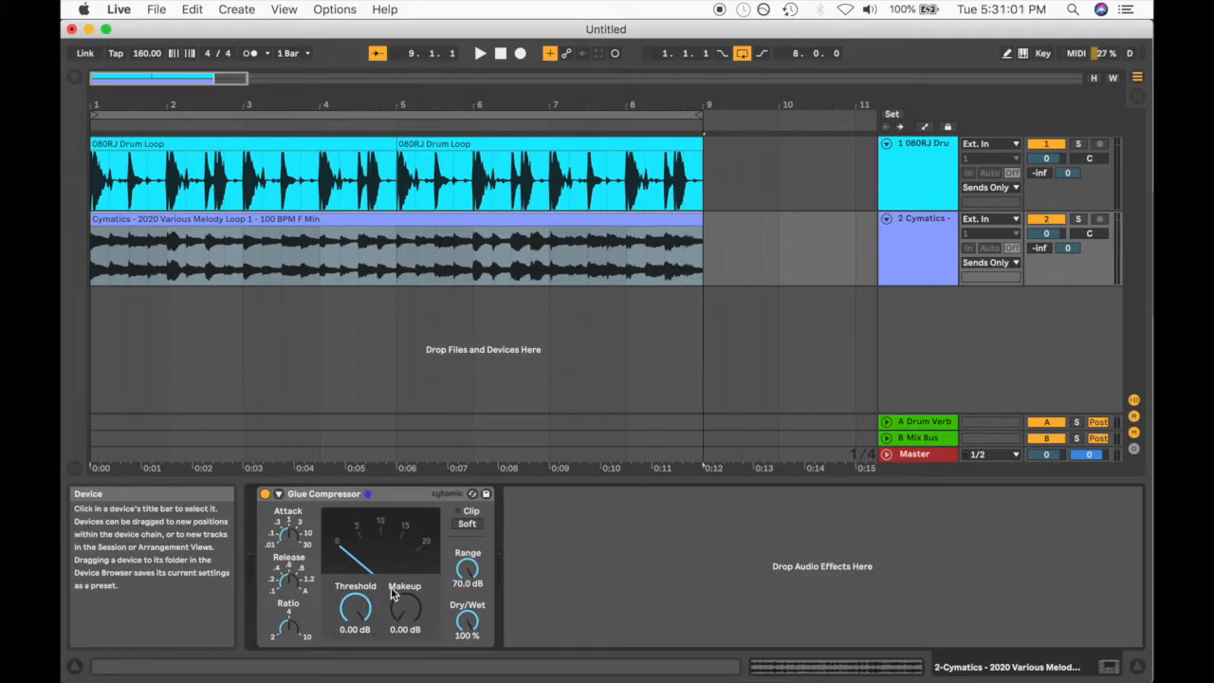
# Solo the Cymatics melody track and audition it with the Glue Compressor on.
pyautogui.click(1078, 220)
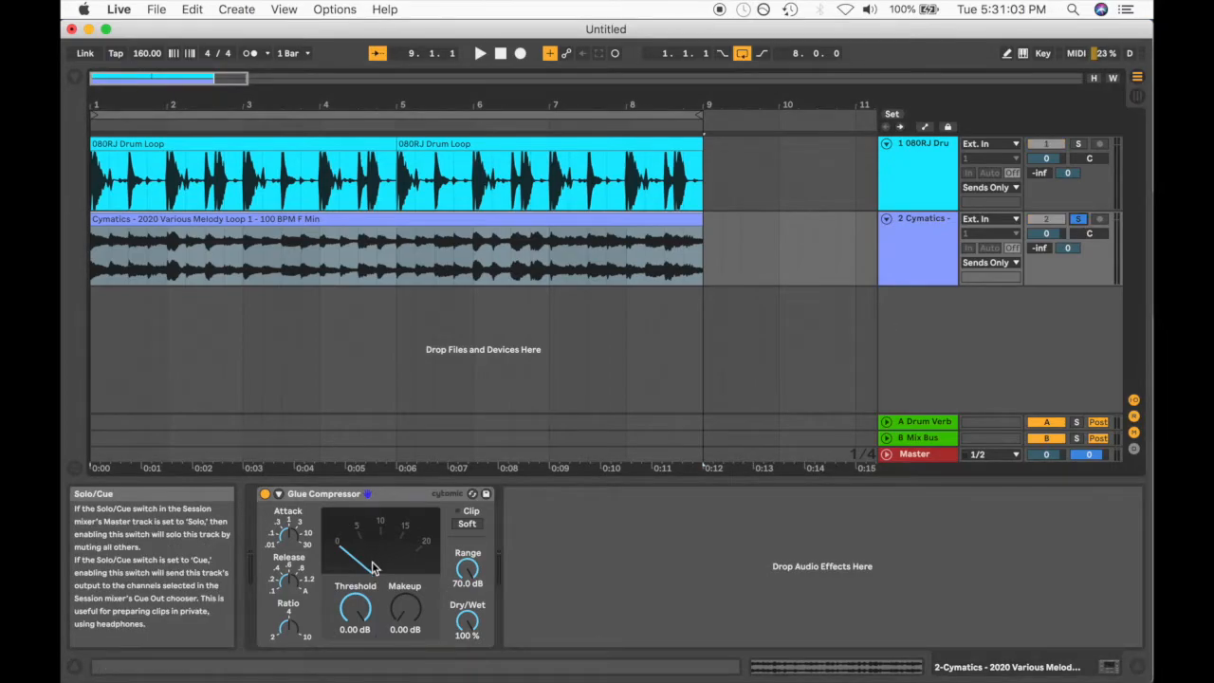
pyautogui.press('space')
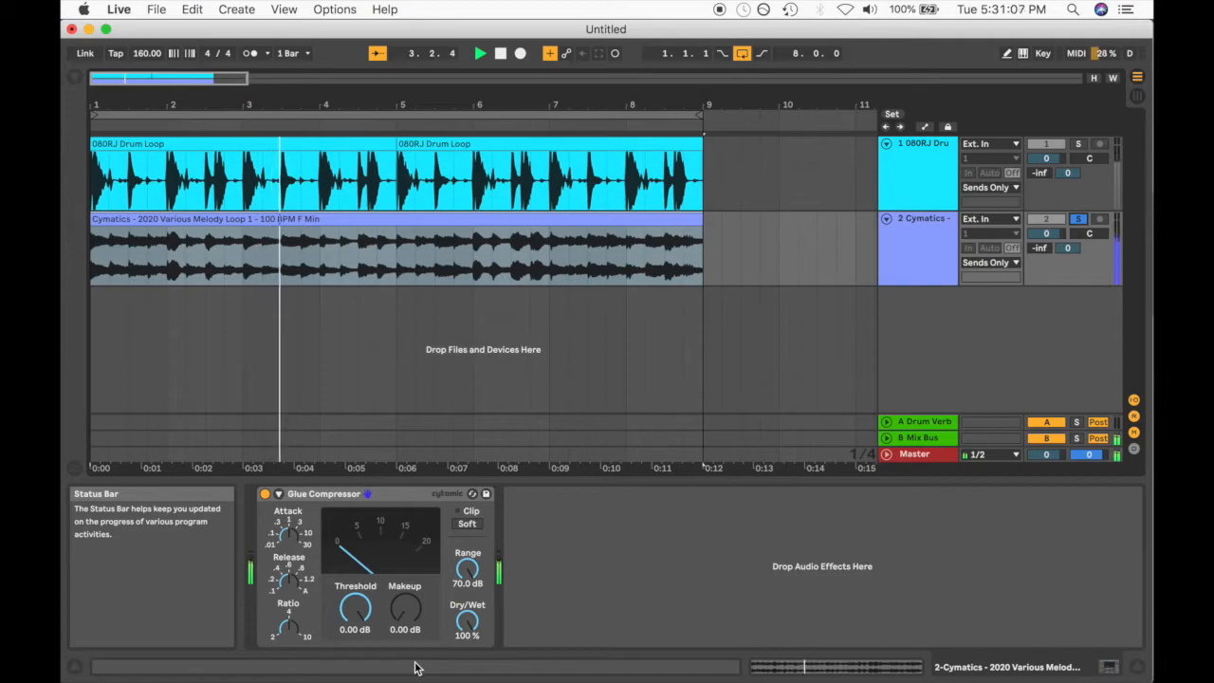
pyautogui.press('space')
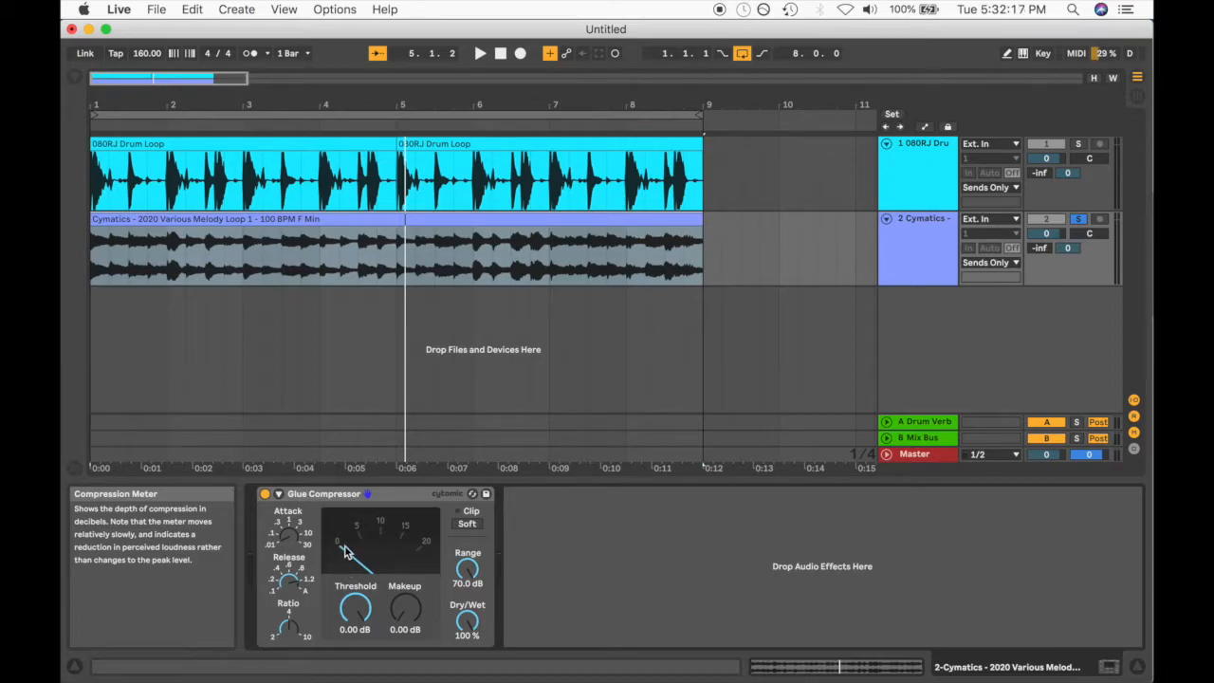
pyautogui.press('space')
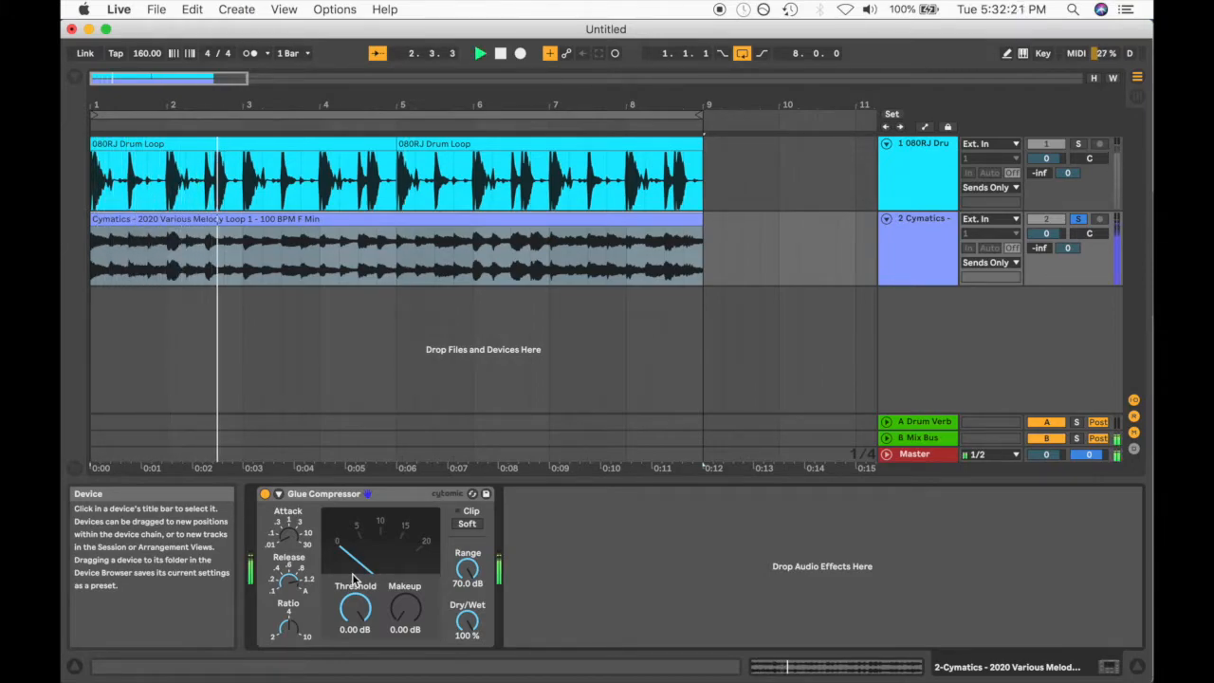
pyautogui.press('space')
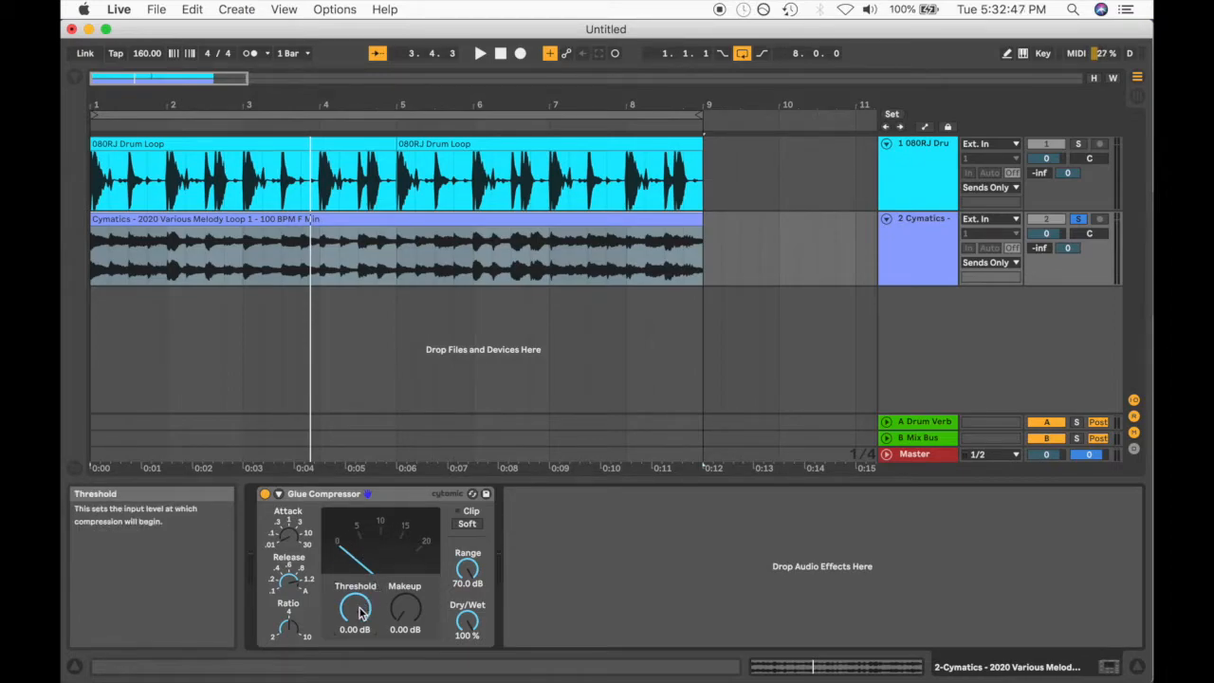
# With the melody playing, lower the Glue Compressor's threshold to -18.4 dB and raise its makeup gain to 7.94 dB.
pyautogui.press('space')
pyautogui.moveTo(356, 608); pyautogui.dragTo(356, 682)
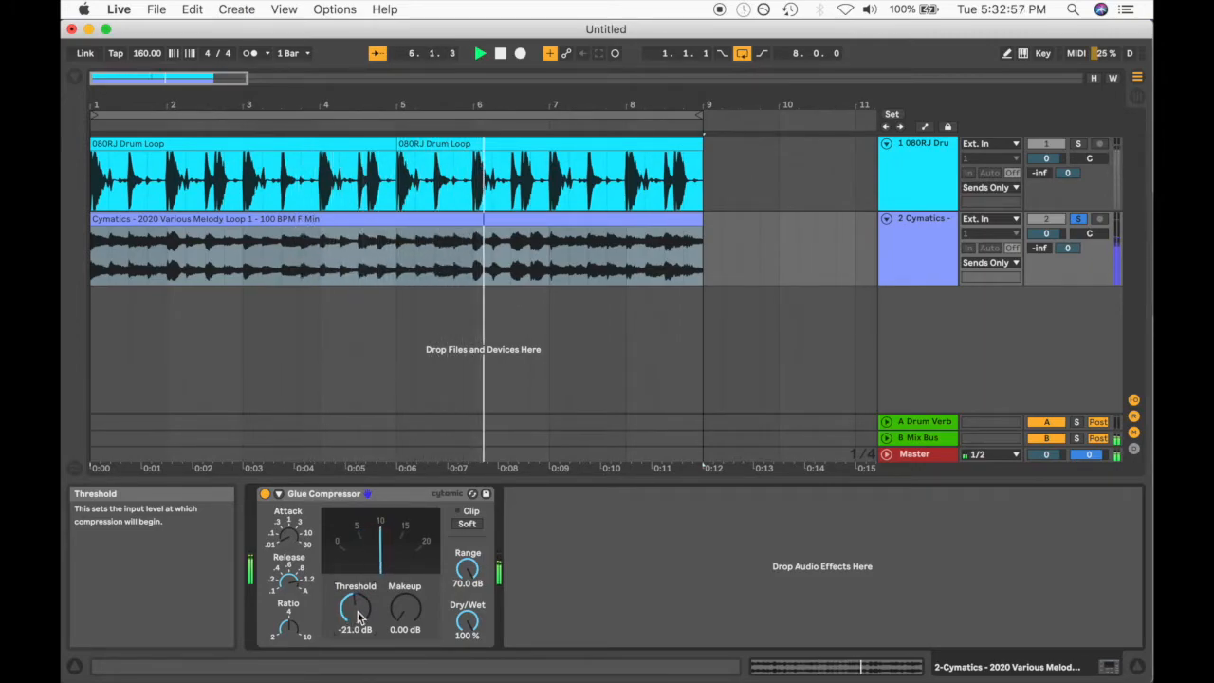
pyautogui.moveTo(359, 617); pyautogui.dragTo(359, 609)
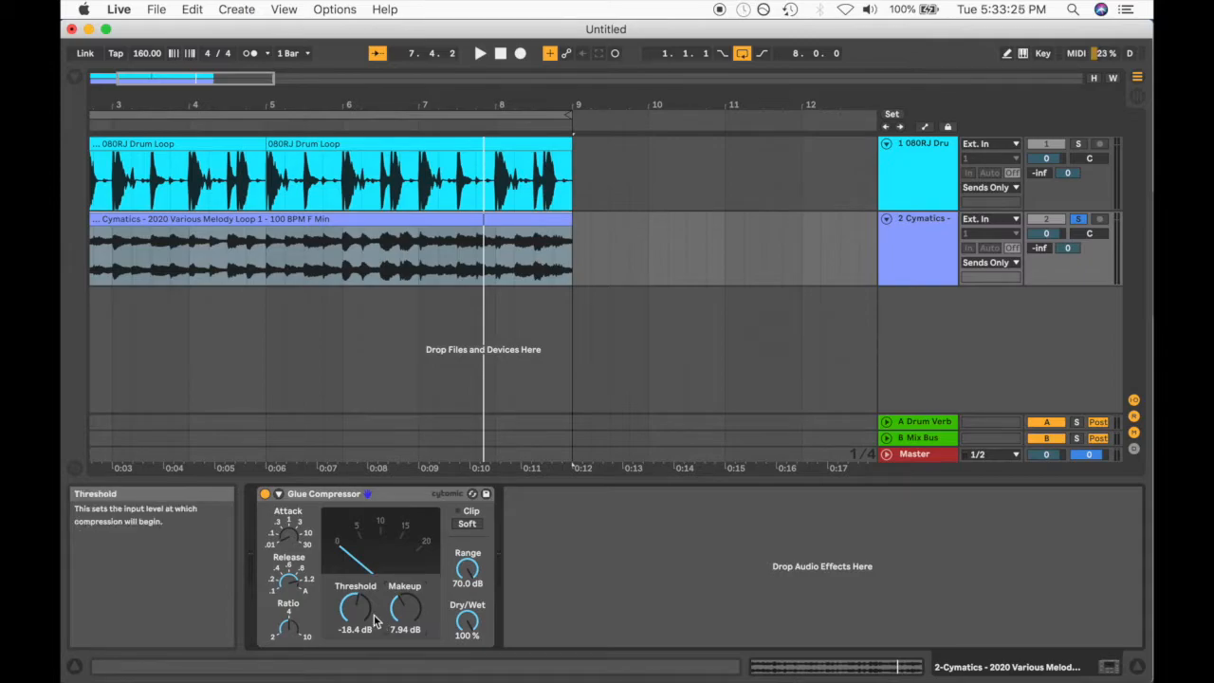
# Compare the heavily compressed melody with the dry one by playing it repeatedly with the Glue Compressor on and off.
pyautogui.press('space')
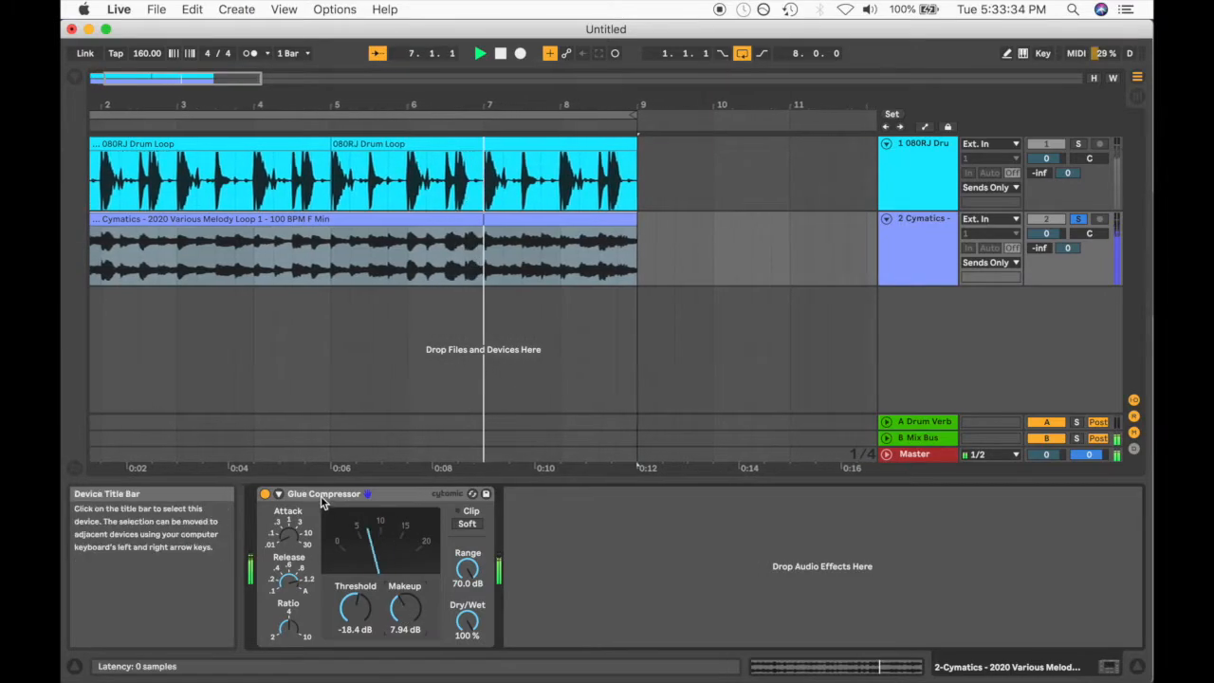
pyautogui.press('space')
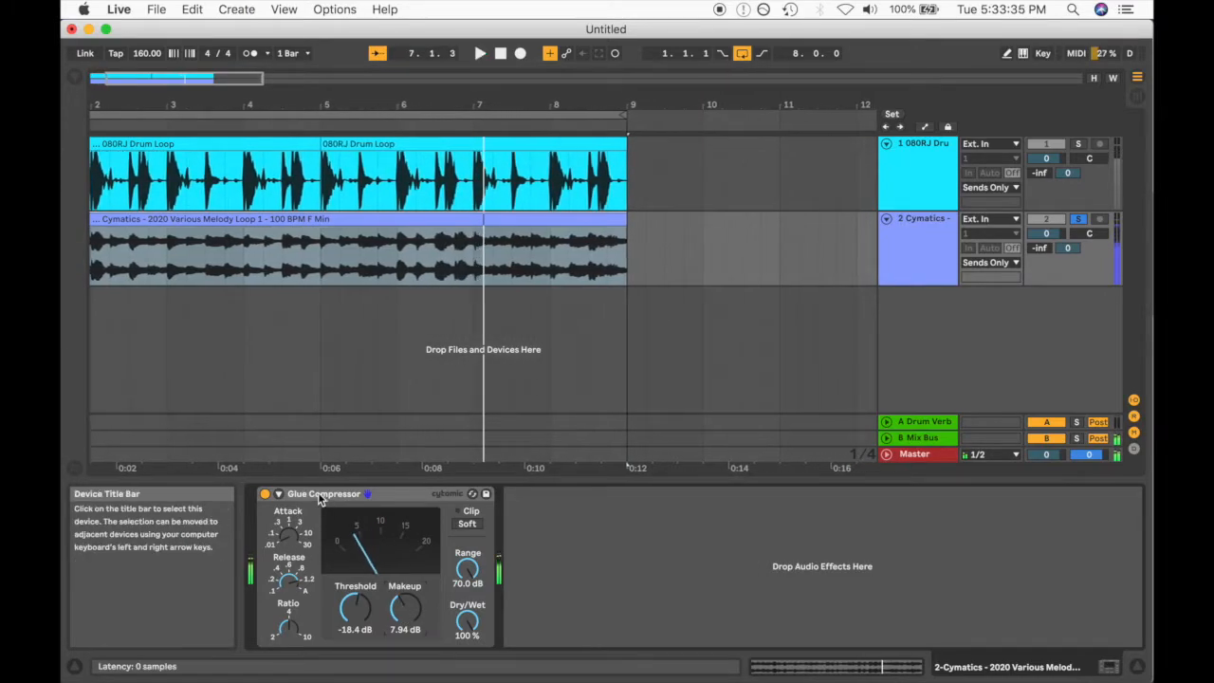
pyautogui.click(265, 496)
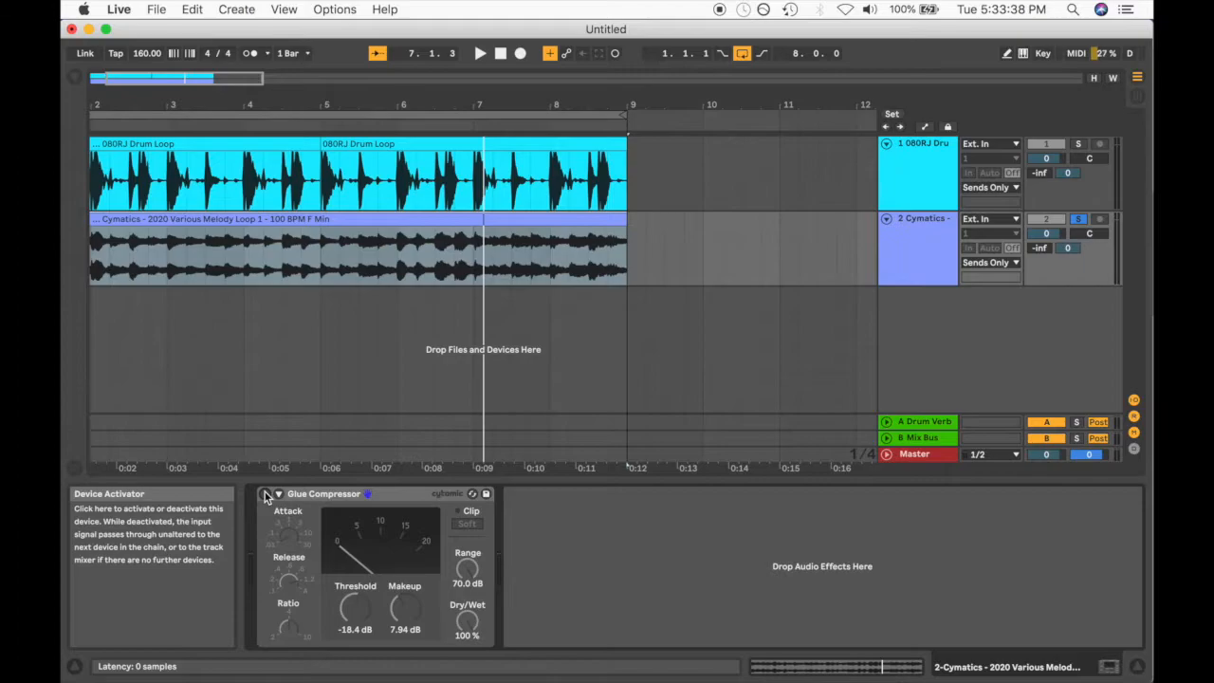
pyautogui.press('space')
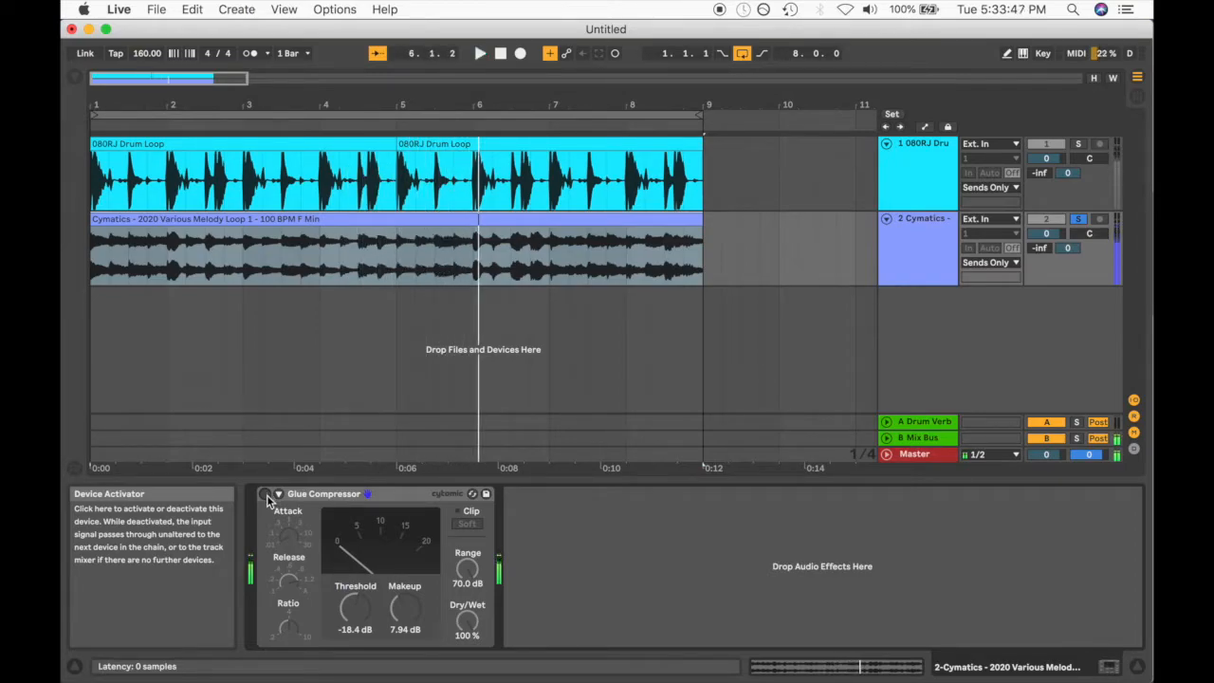
pyautogui.click(265, 495)
pyautogui.press('space')
pyautogui.press('space')
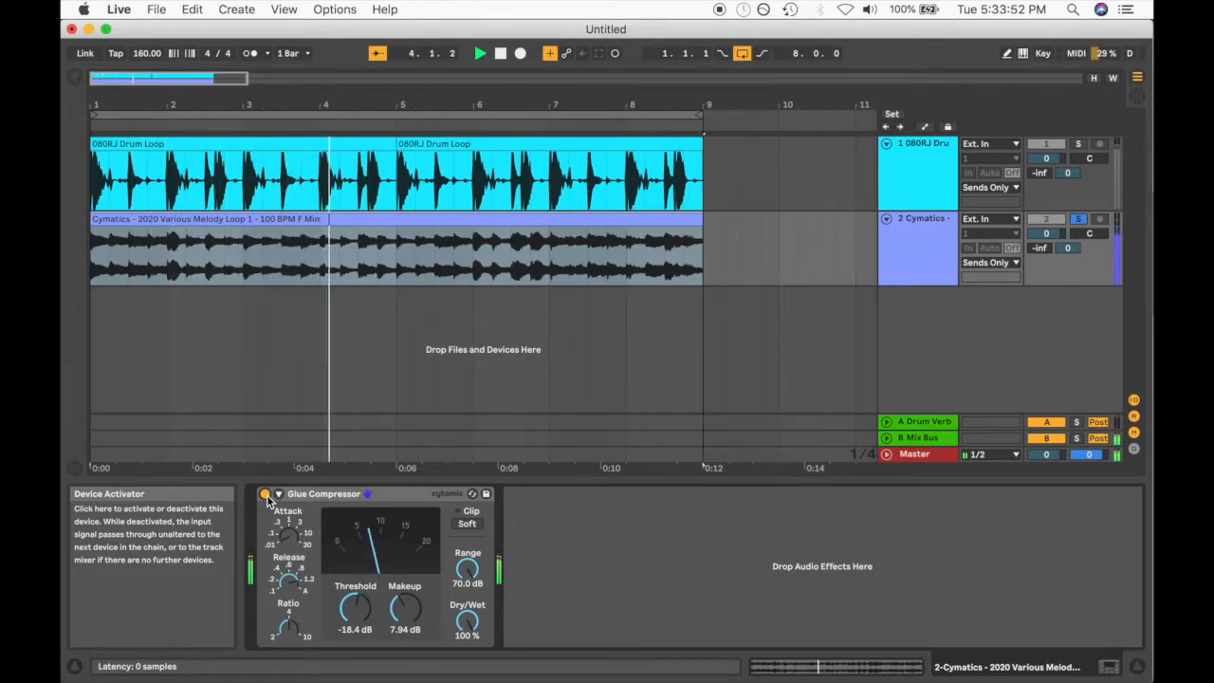
pyautogui.press('space')
pyautogui.click(267, 498)
pyautogui.press('space')
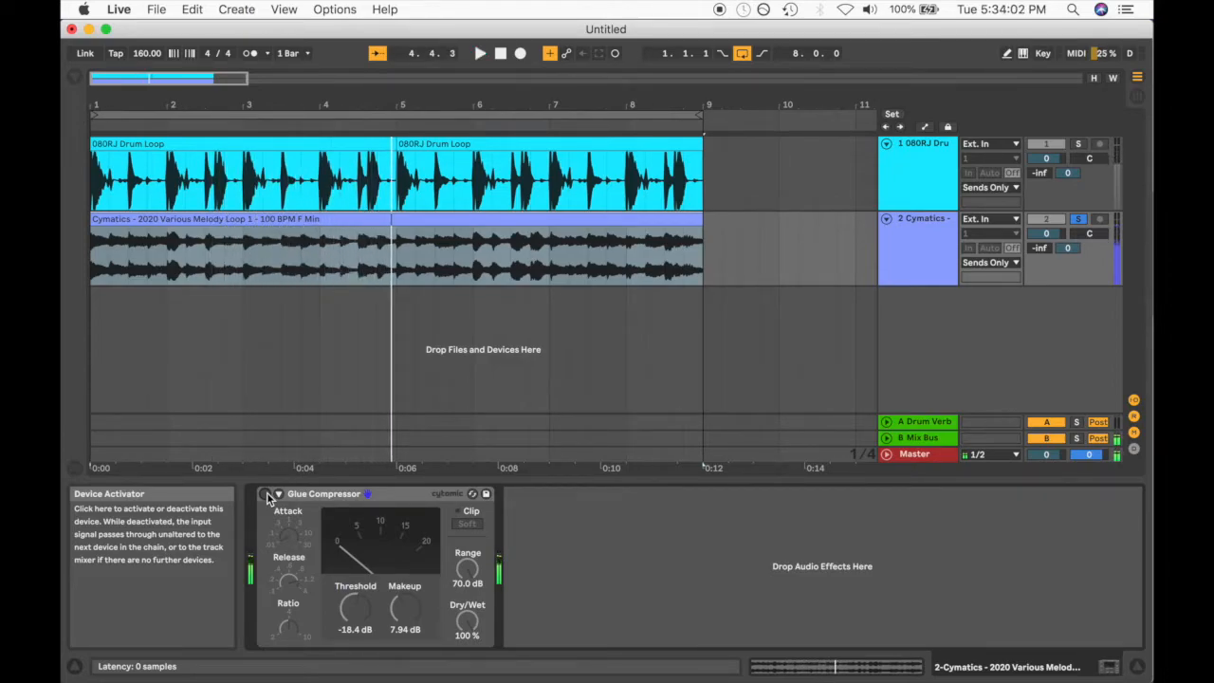
pyautogui.click(266, 495)
pyautogui.press('space')
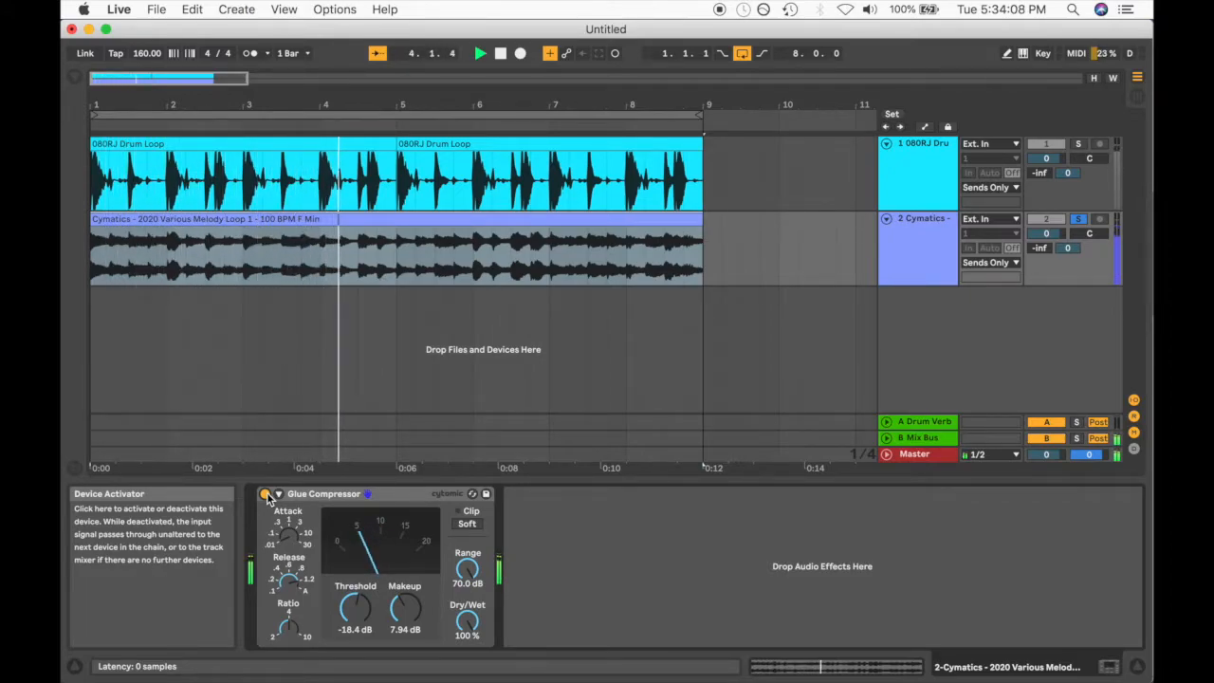
pyautogui.press('space')
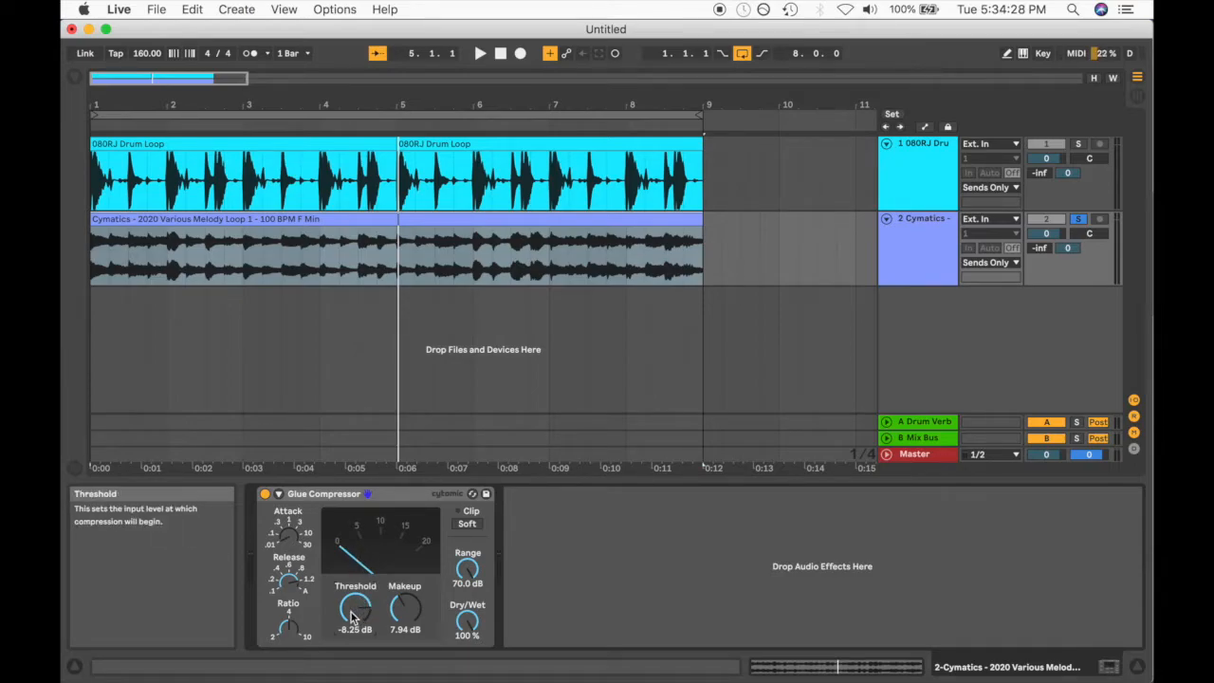
# With the melody playing, set the Glue Compressor's threshold to -10.5 dB and its makeup gain to 4.13 dB.
pyautogui.press('space')
pyautogui.moveTo(352, 616); pyautogui.dragTo(414, 628)
pyautogui.press('space')
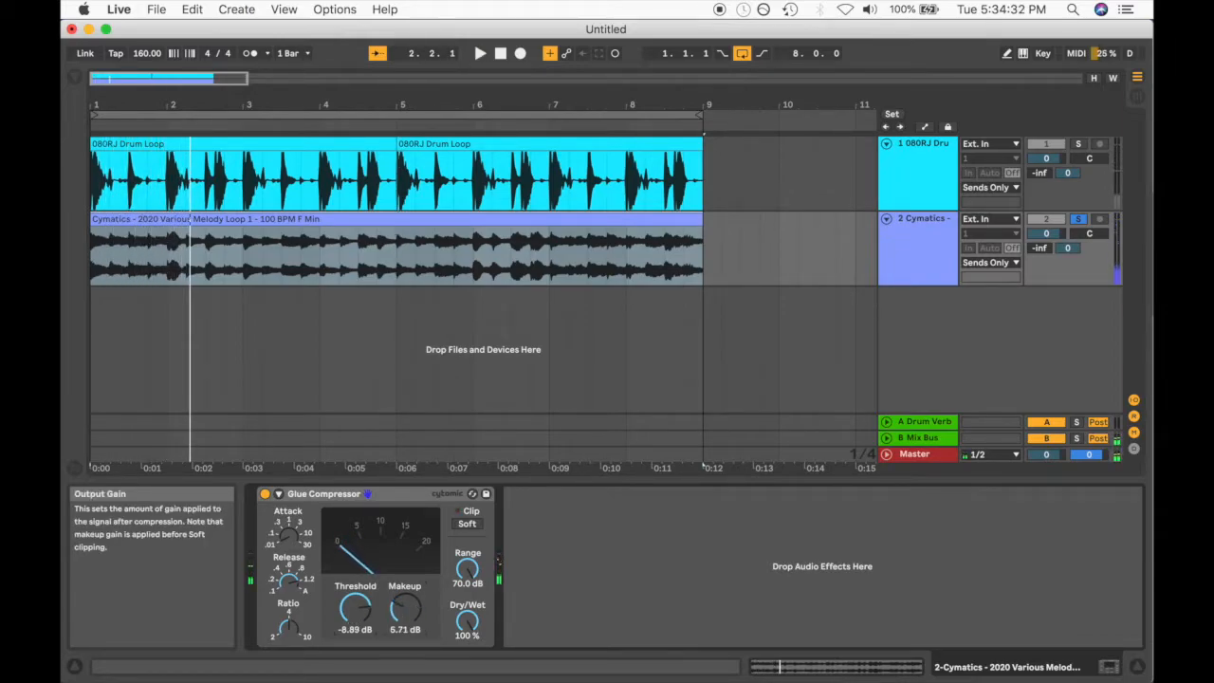
pyautogui.press('space')
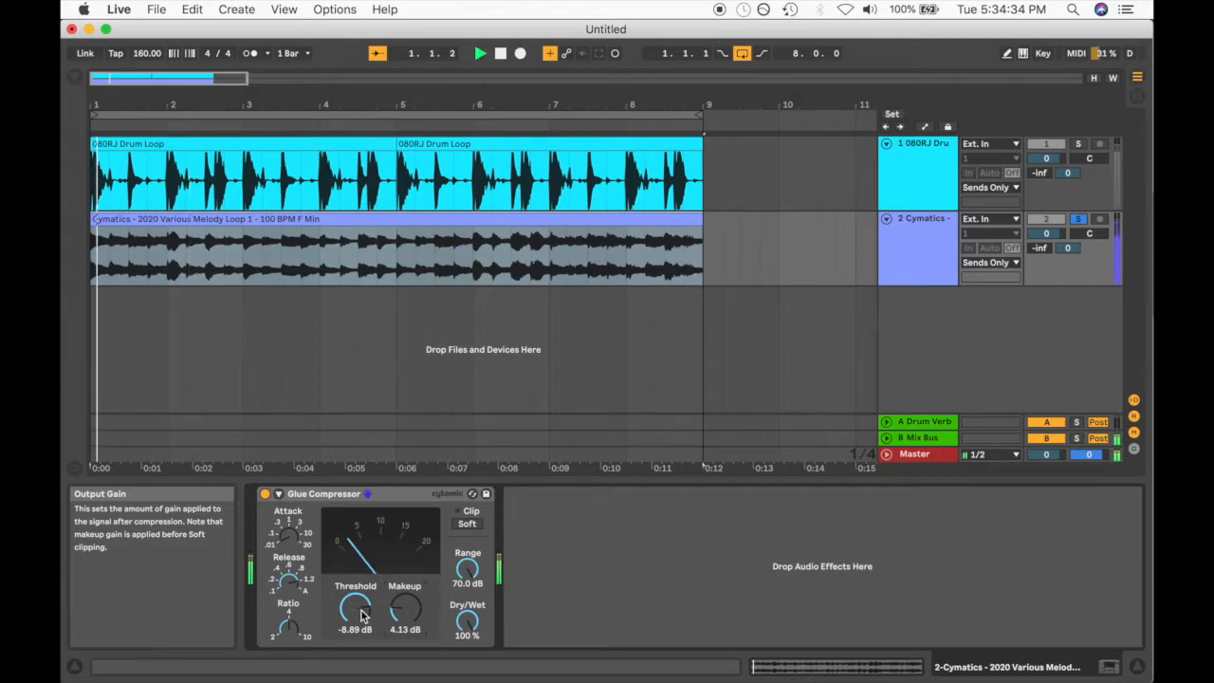
pyautogui.moveTo(353, 614); pyautogui.dragTo(353, 619)
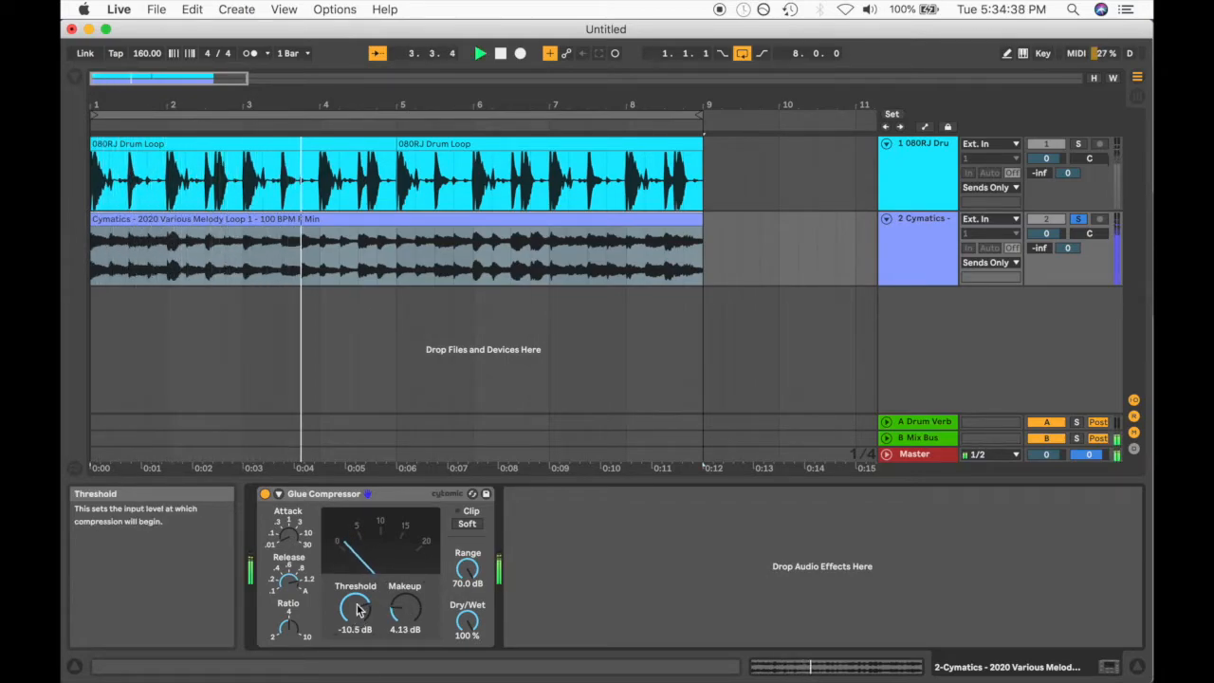
pyautogui.press('space')
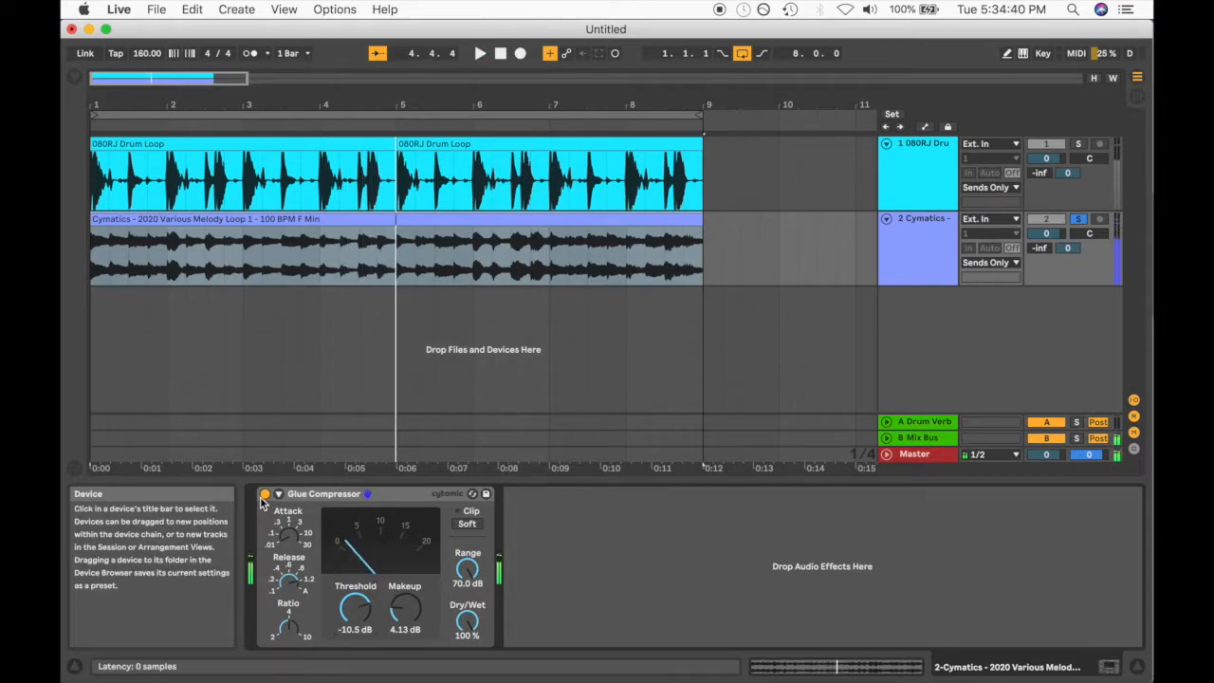
# Play the melody with the Glue Compressor bypassed, and turn it back on to compare the gentler compression.
pyautogui.click(266, 494)
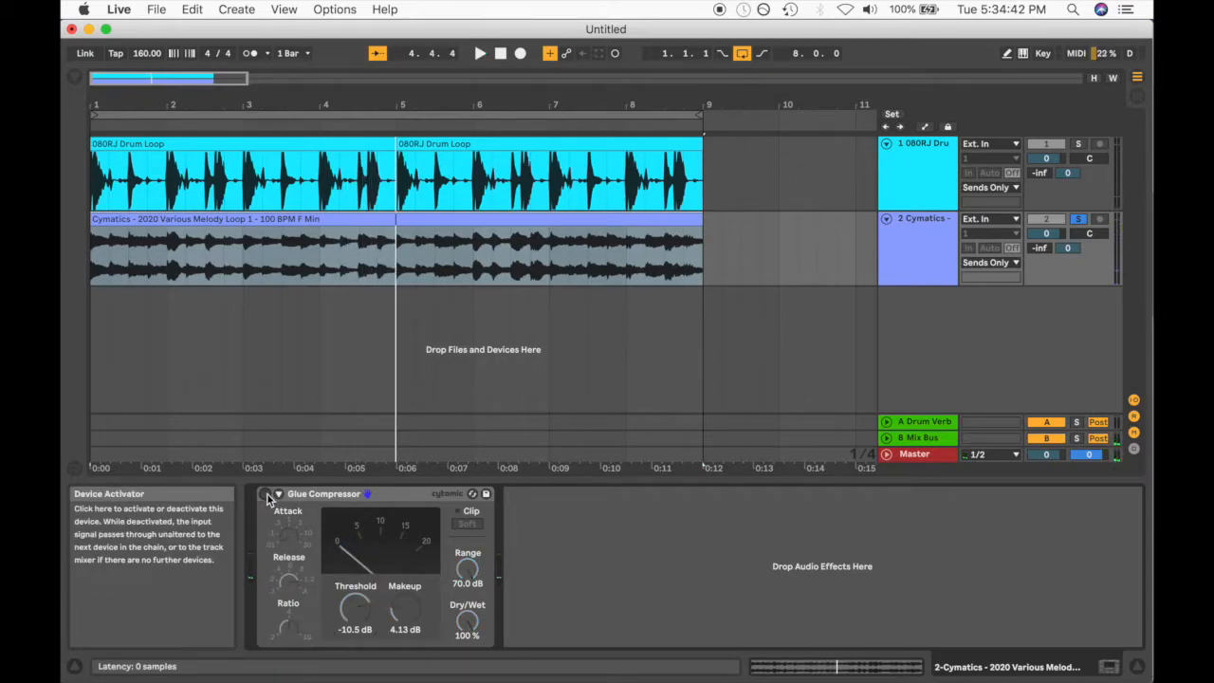
pyautogui.press('space')
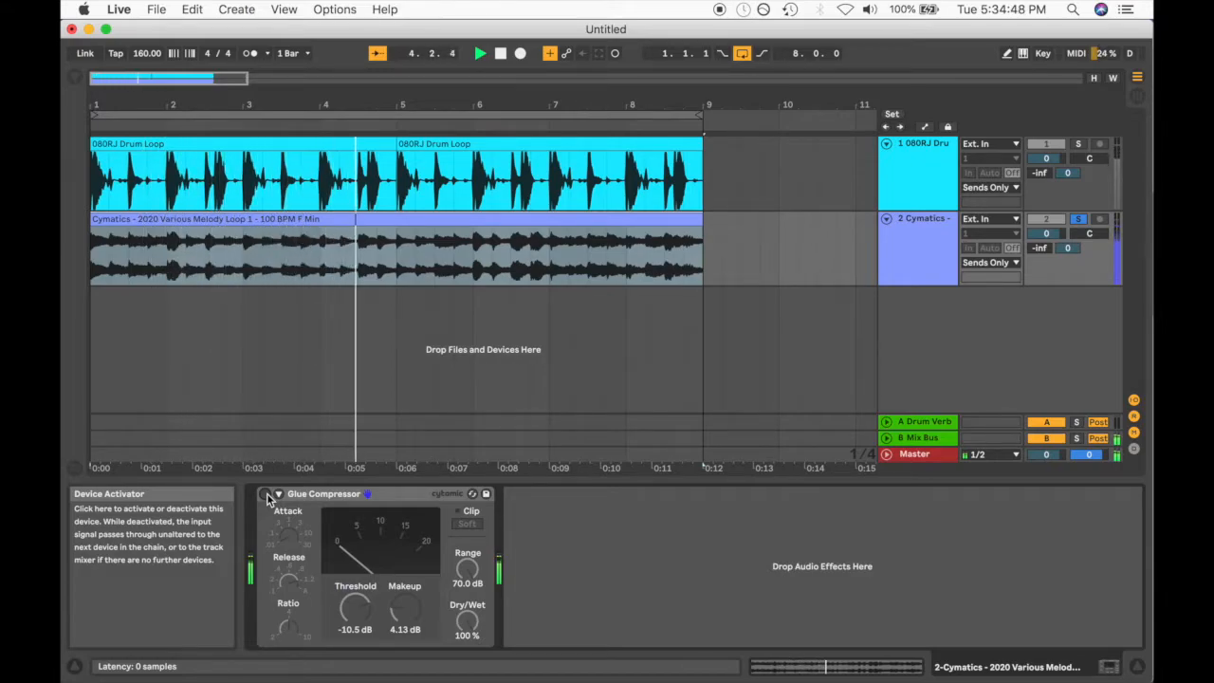
pyautogui.click(266, 494)
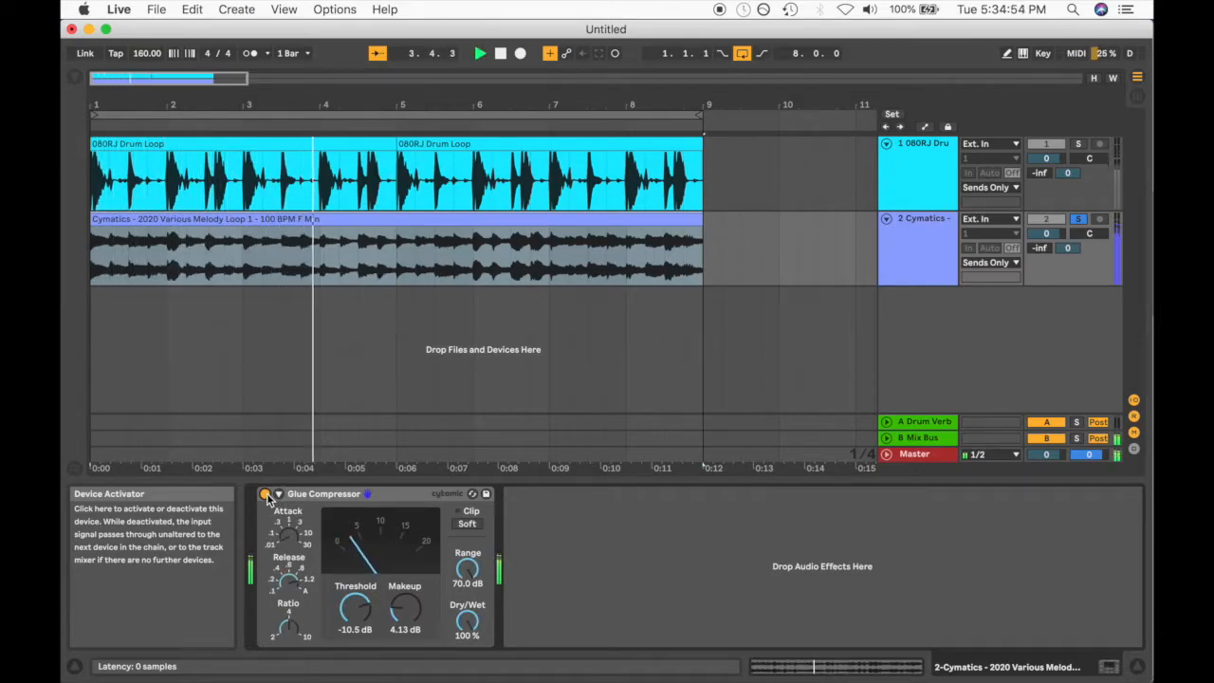
pyautogui.click(312, 497)
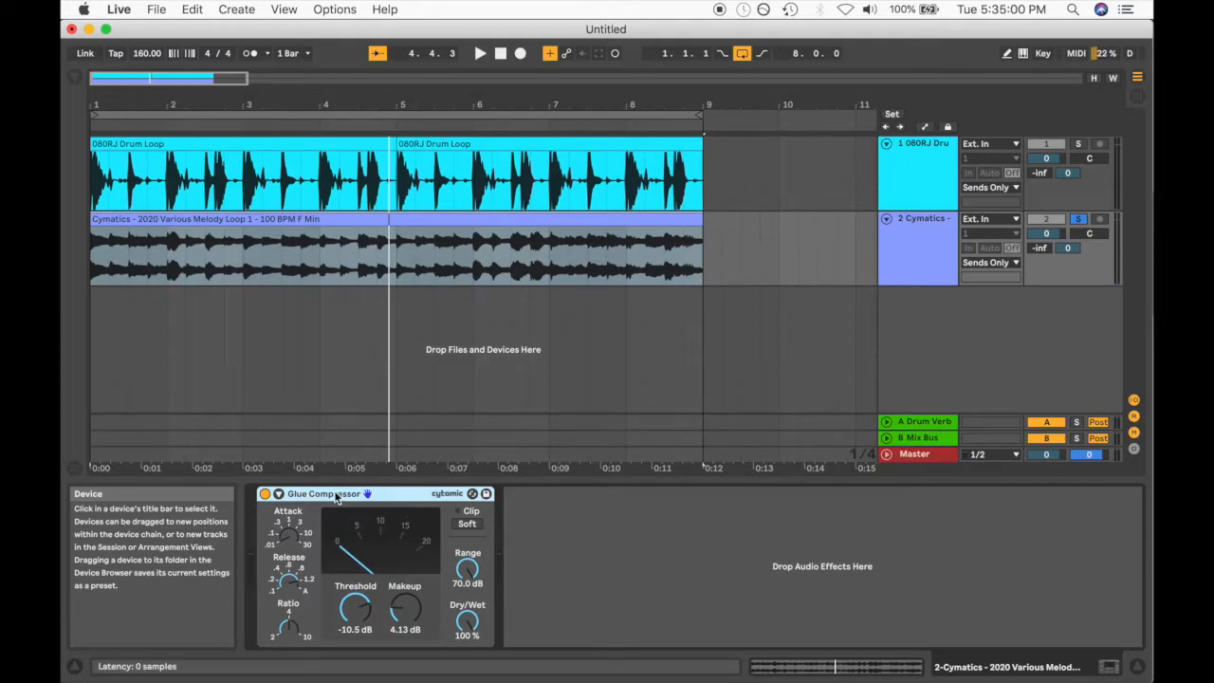
pyautogui.click(108, 218)
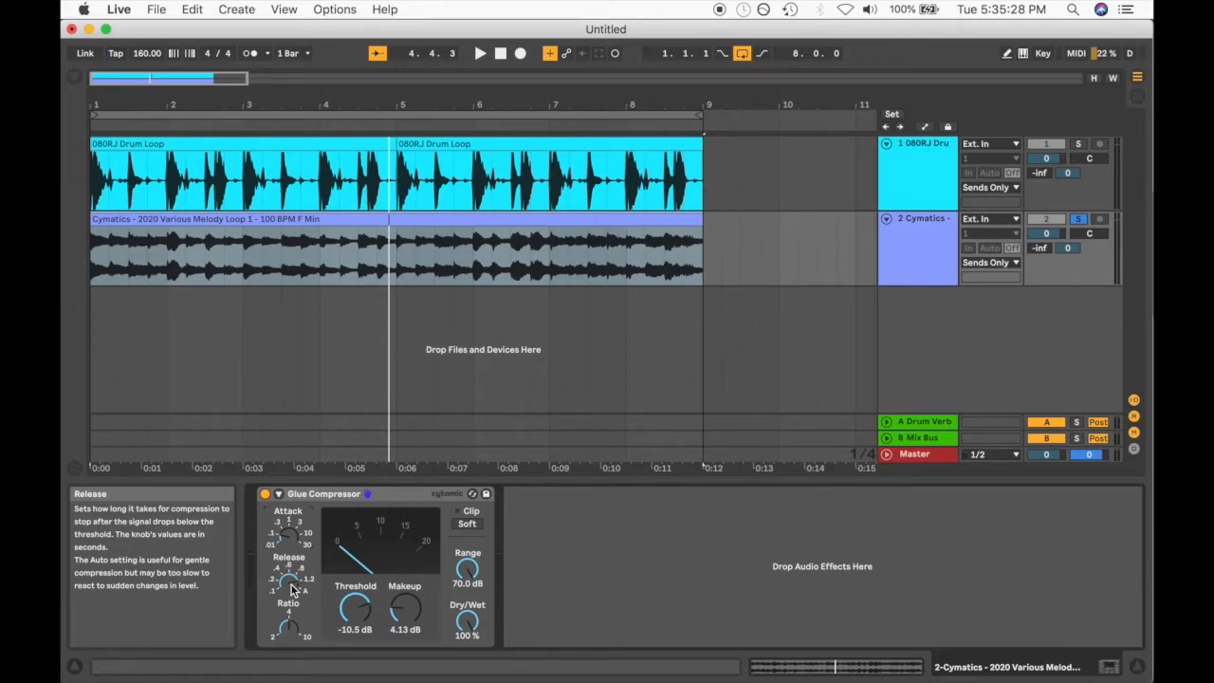
pyautogui.click(324, 496)
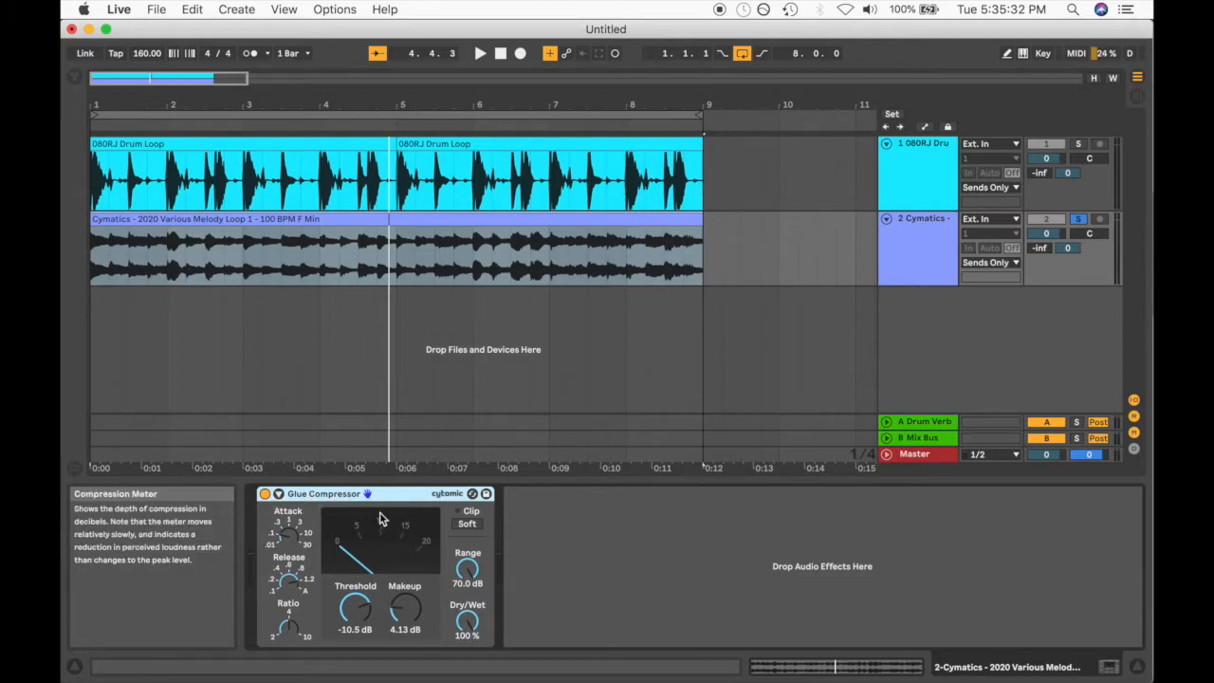
# Solo the 080RJ Drum Loop track and audition it with its Glue Compressor off.
pyautogui.click(934, 159)
pyautogui.click(1077, 143)
pyautogui.click(361, 498)
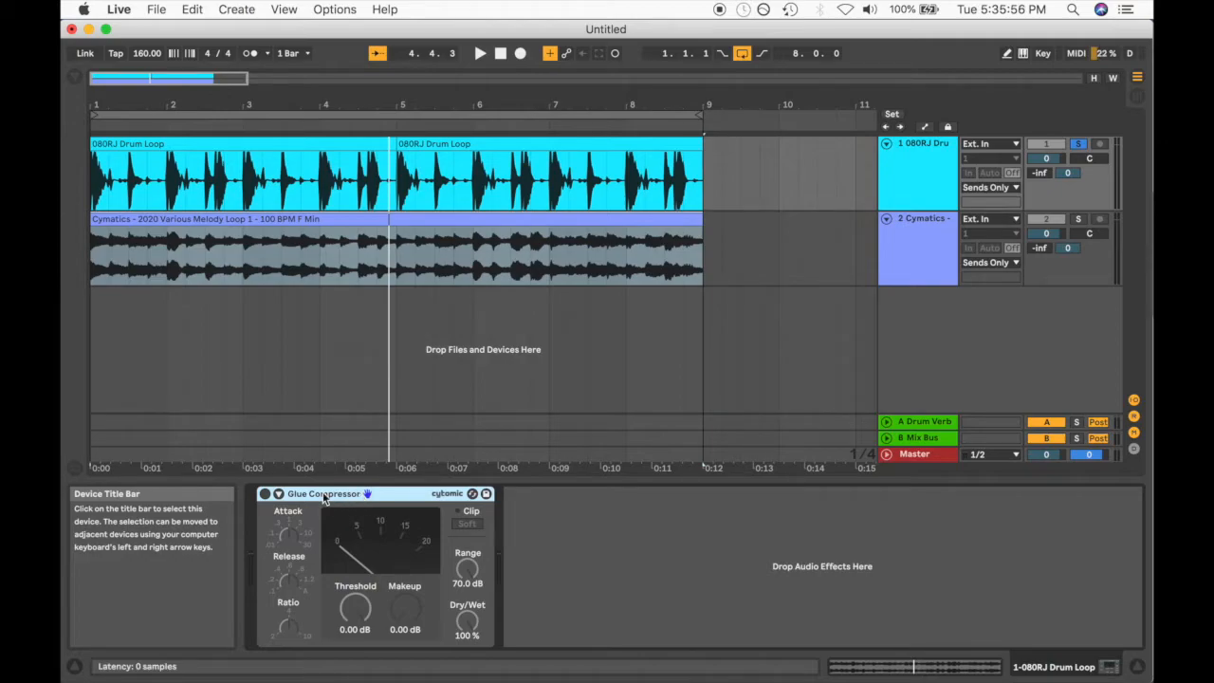
pyautogui.press('space')
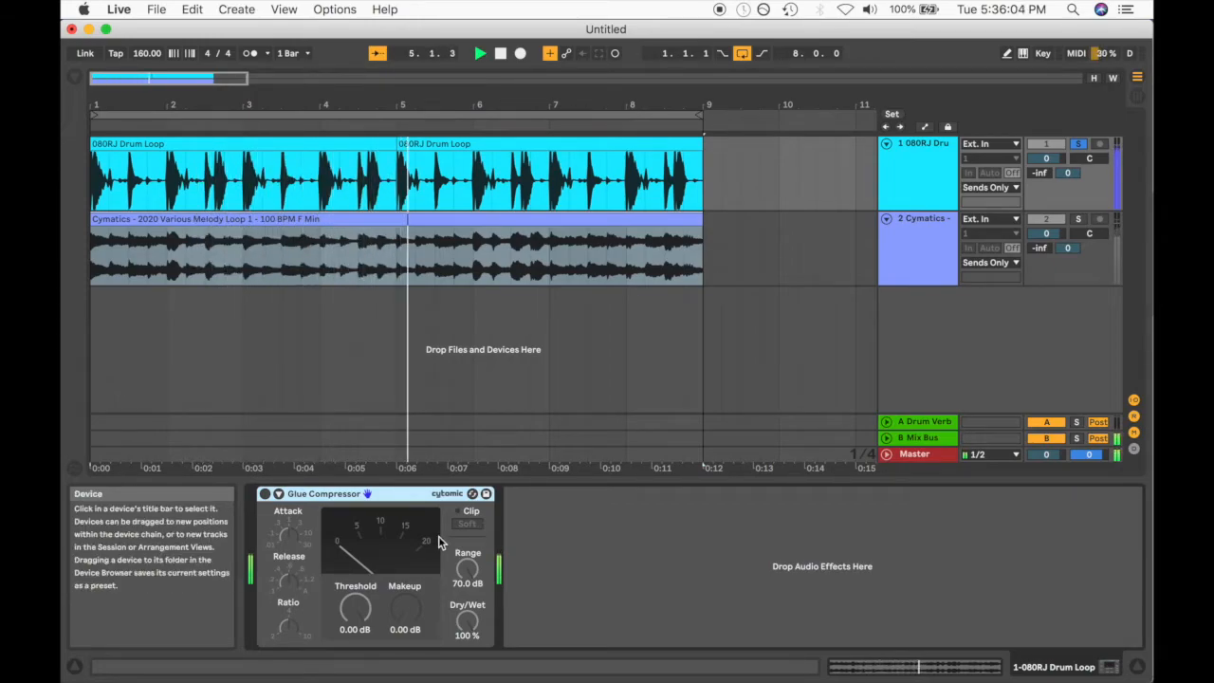
pyautogui.press('space')
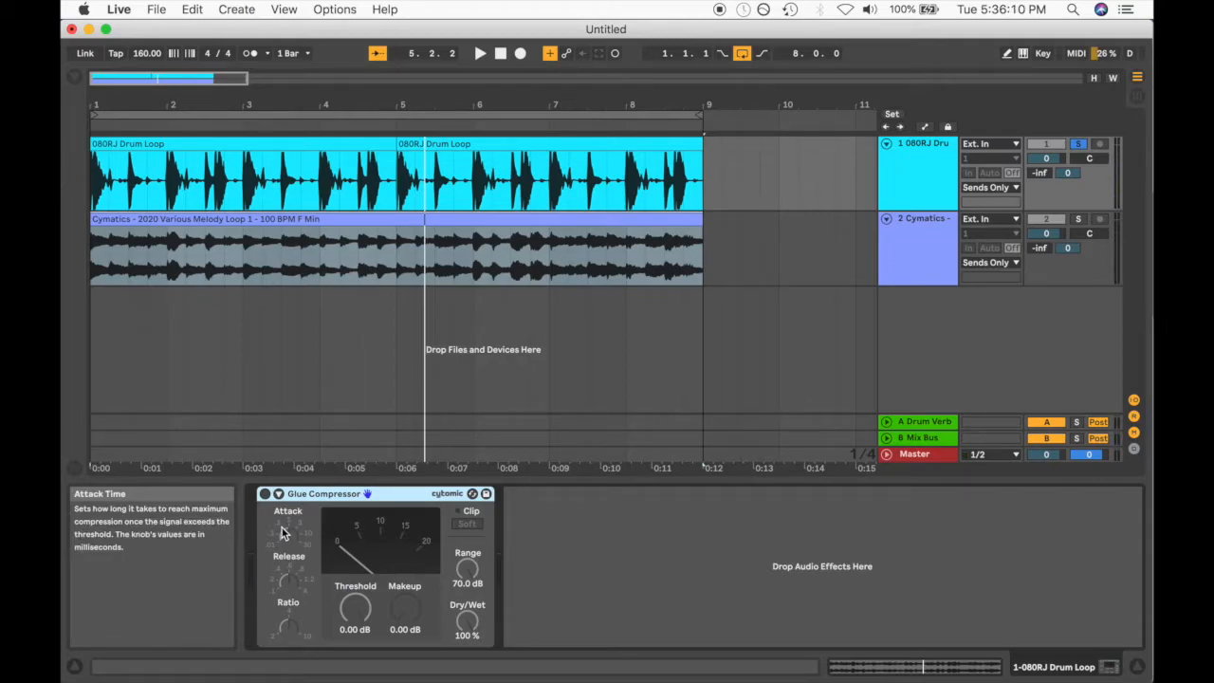
# Turn on the drum loop's Glue Compressor, shorten its release, lower the threshold to -20.0 dB, and start playback.
pyautogui.click(264, 494)
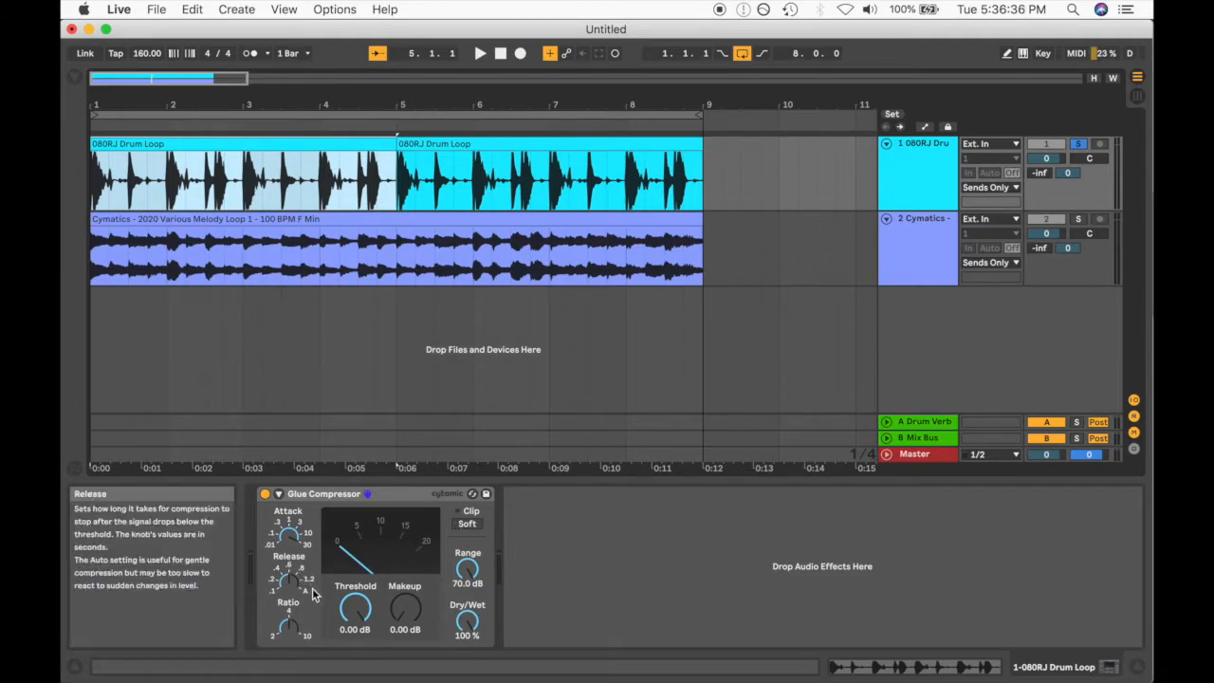
pyautogui.moveTo(291, 580); pyautogui.dragTo(292, 609)
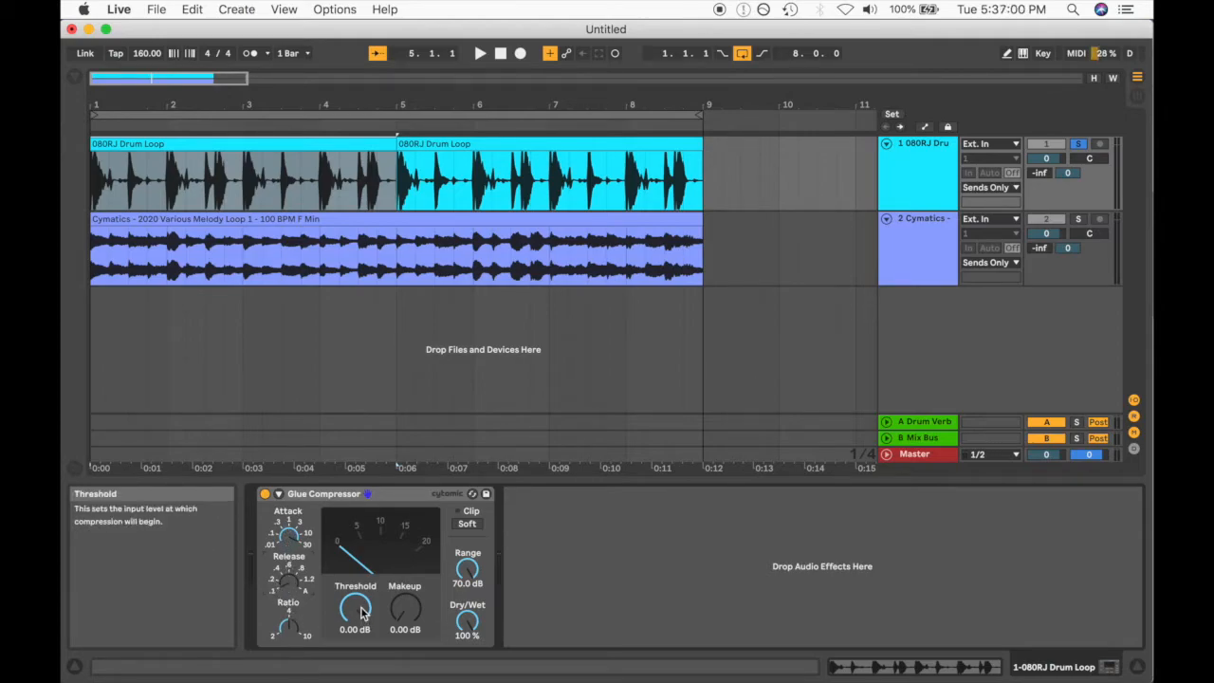
pyautogui.moveTo(362, 613); pyautogui.dragTo(361, 657)
pyautogui.press('space')
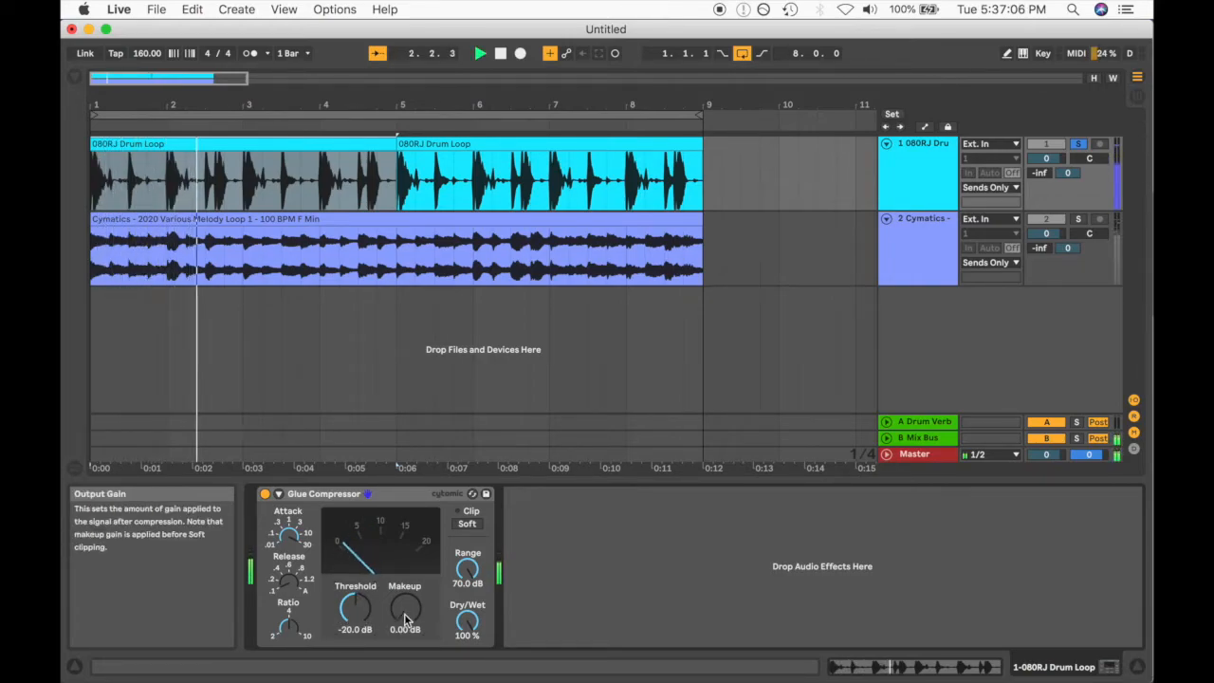
# Set the drum compressor's makeup gain to 8.25 dB, replaying the loop to judge the level.
pyautogui.press('space')
pyautogui.moveTo(405, 608); pyautogui.dragTo(405, 577)
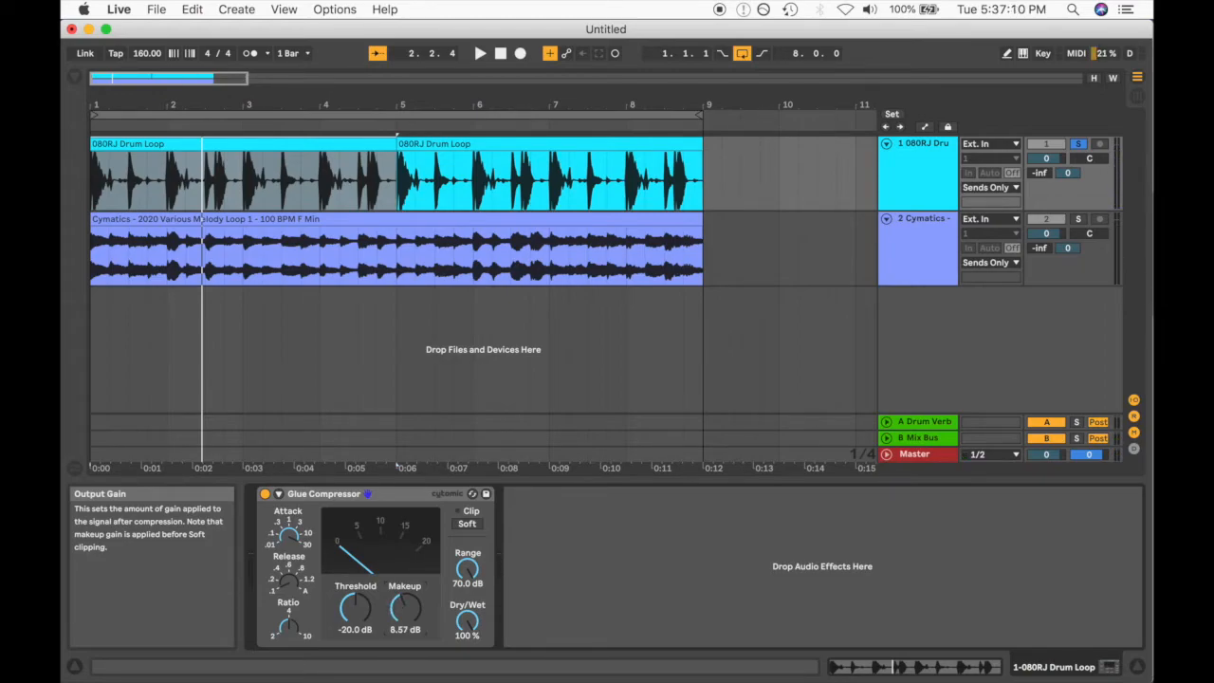
pyautogui.press('space')
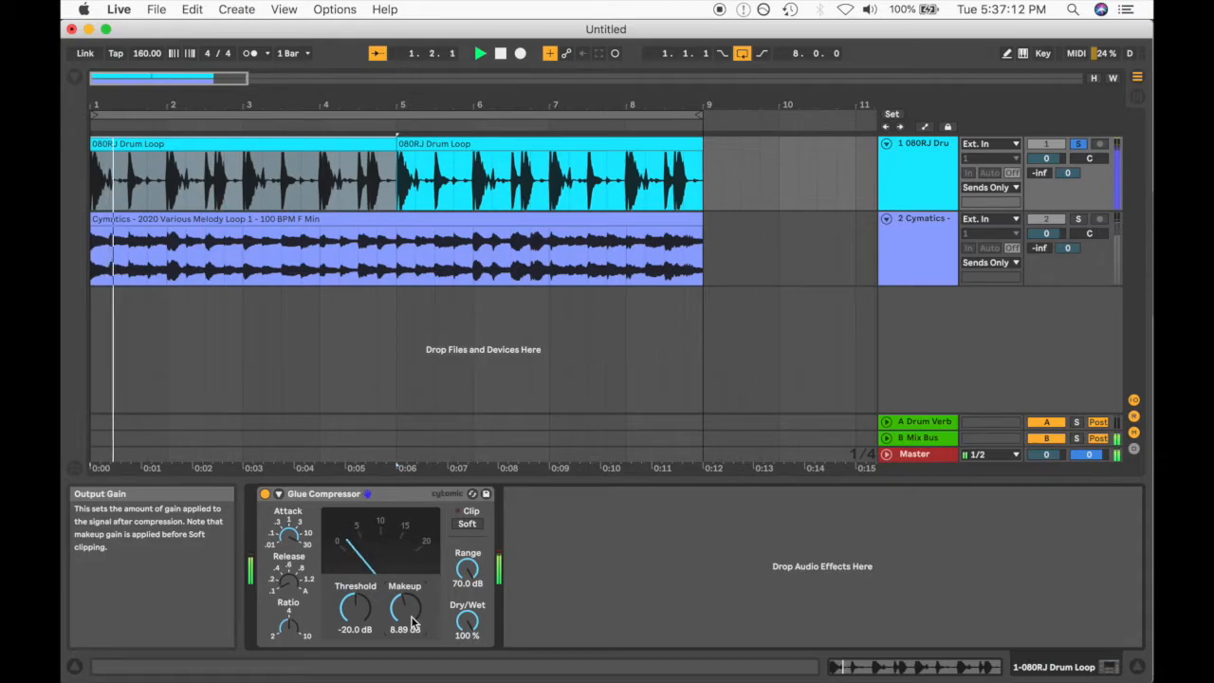
pyautogui.moveTo(408, 614); pyautogui.dragTo(408, 618)
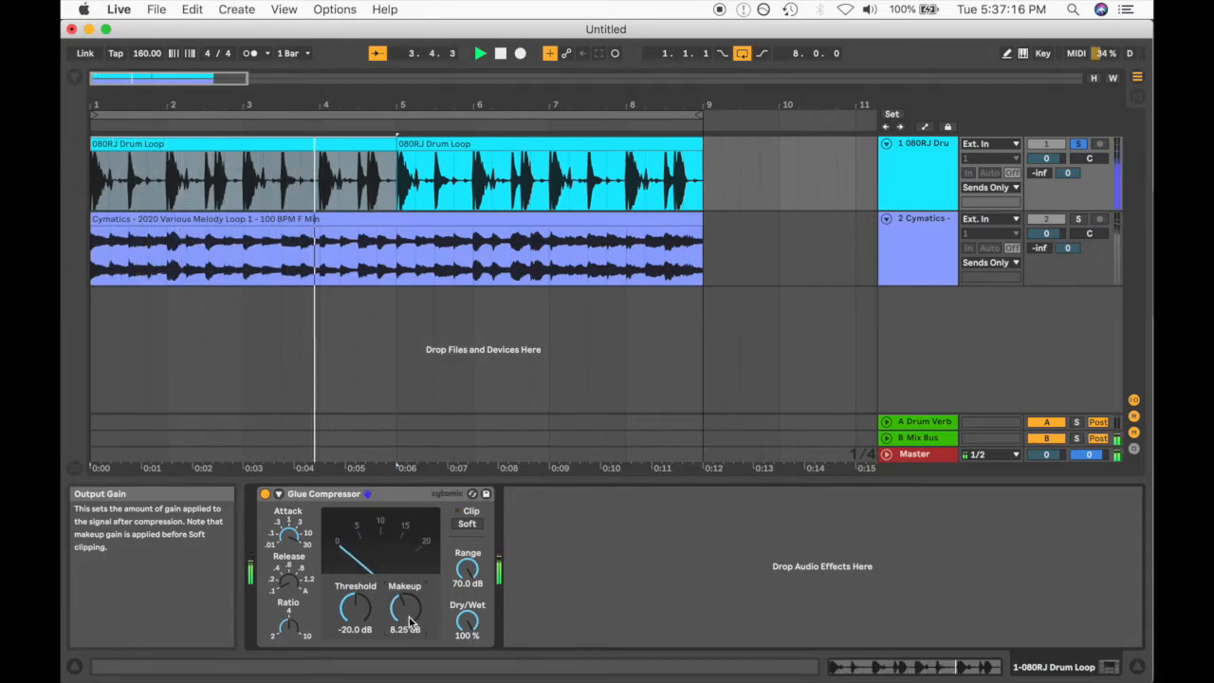
# Compare the heavily compressed drum loop with the dry one by playing it with the Glue Compressor off and on.
pyautogui.click(266, 494)
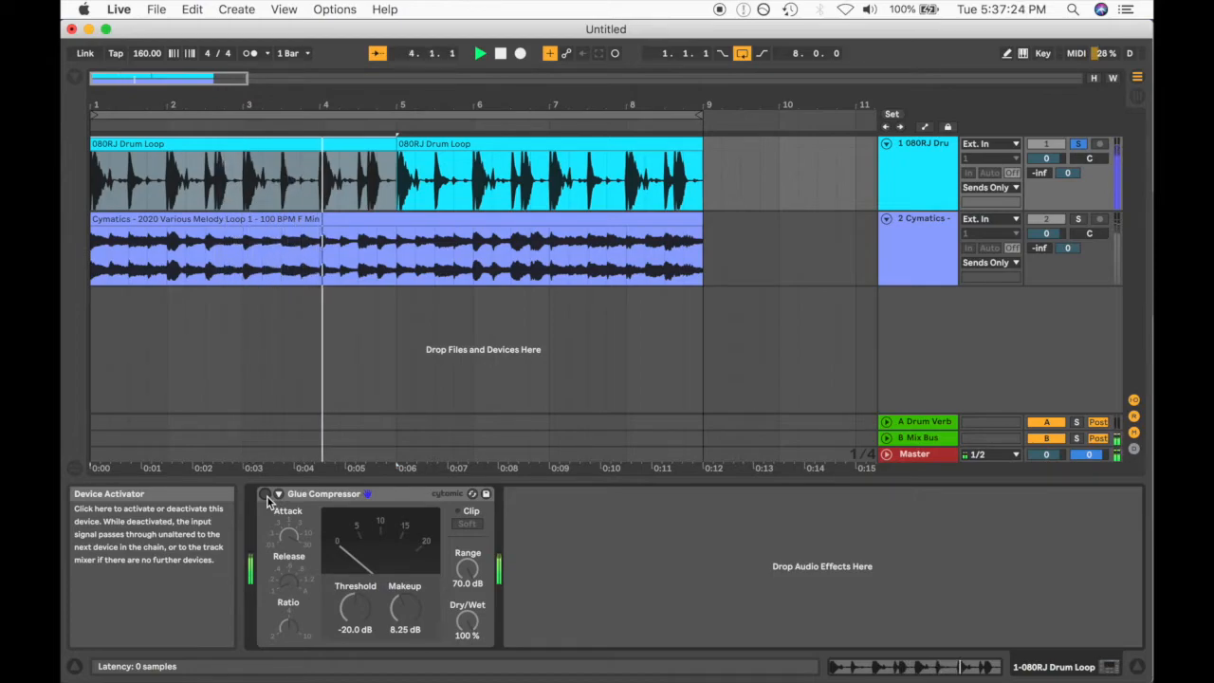
pyautogui.click(265, 495)
pyautogui.press('space')
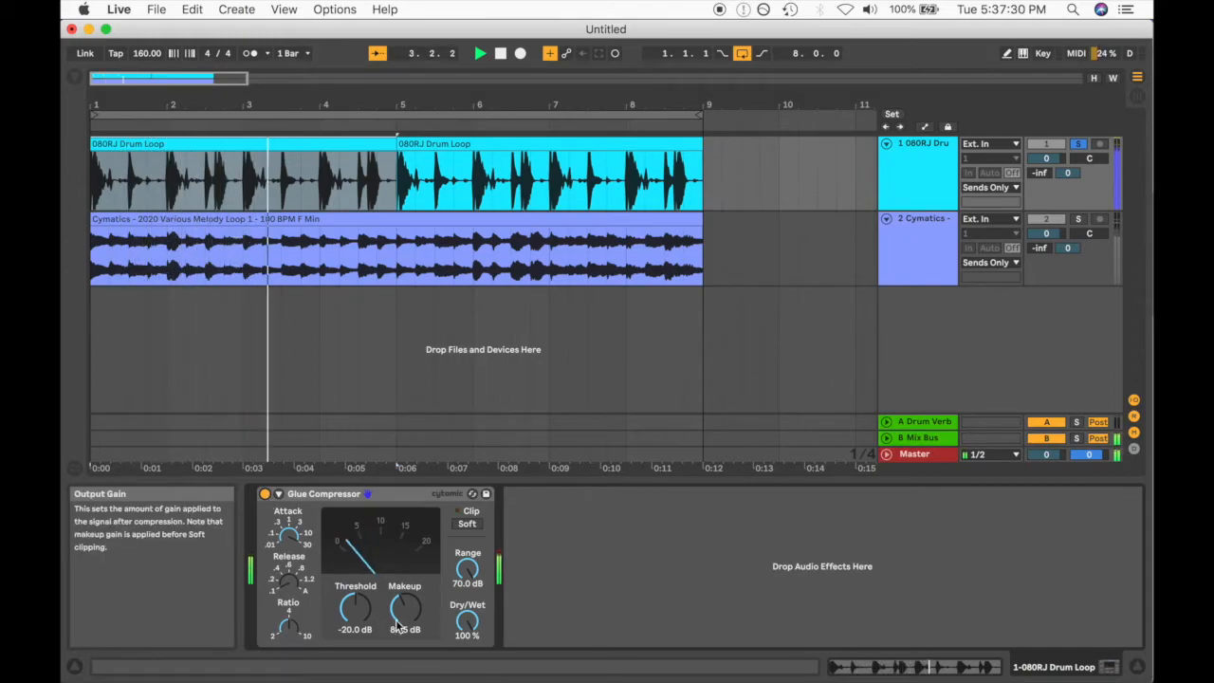
pyautogui.press('space')
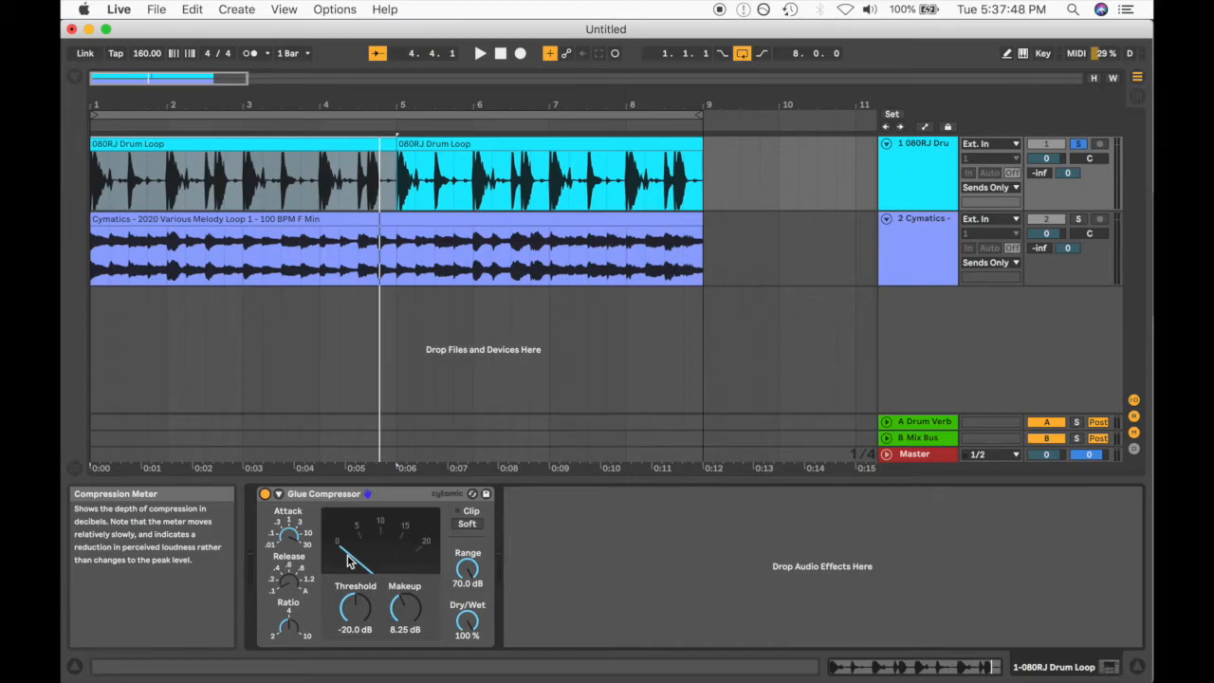
pyautogui.click(266, 495)
pyautogui.press('space')
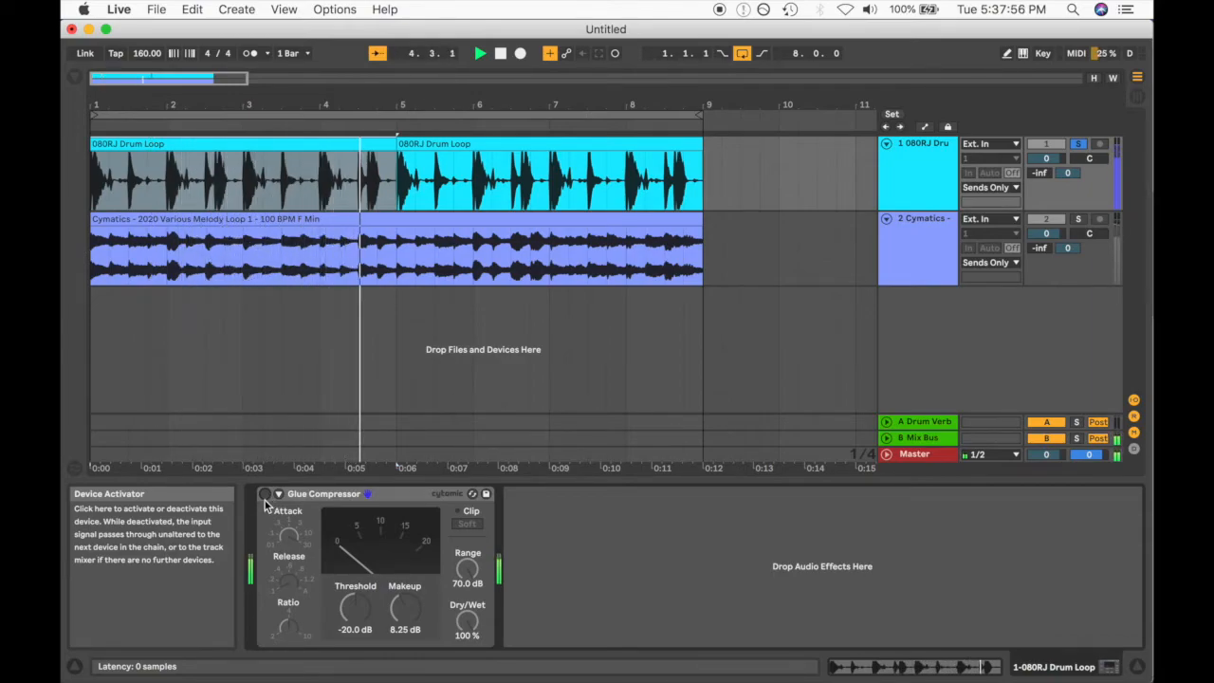
pyautogui.press('space')
pyautogui.click(267, 498)
pyautogui.press('space')
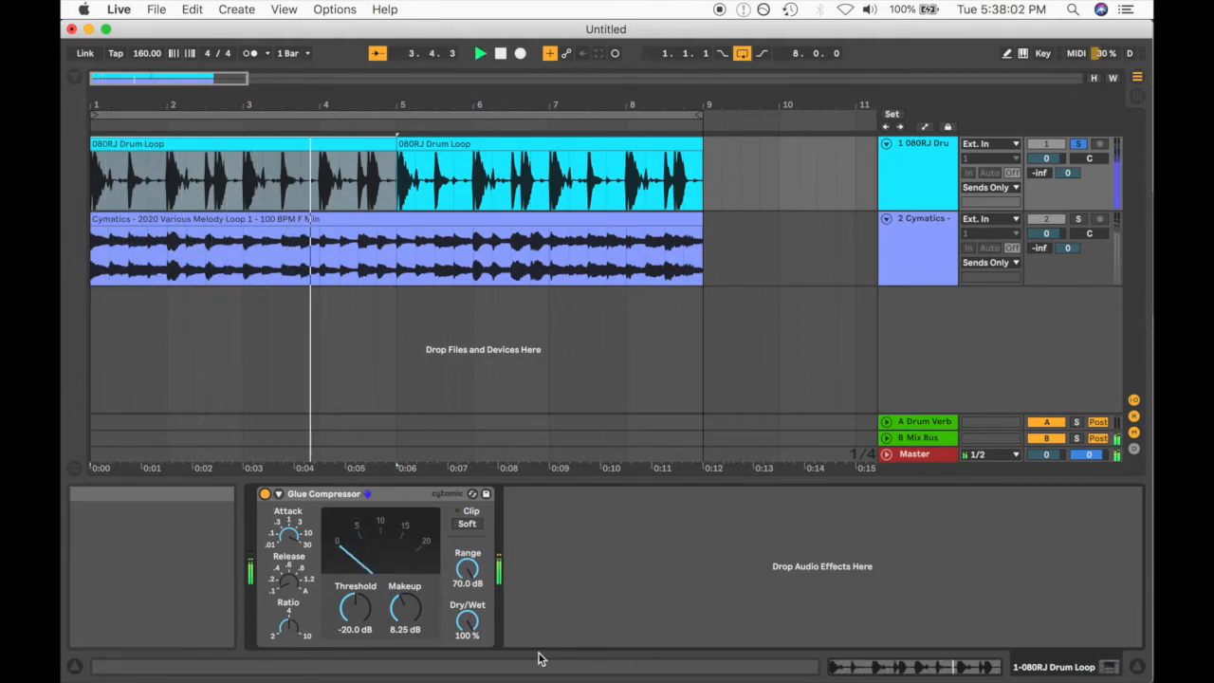
# Ease the drum compression by setting the threshold to -10.5 dB and the makeup gain to 4.29 dB.
pyautogui.moveTo(355, 607); pyautogui.dragTo(355, 579)
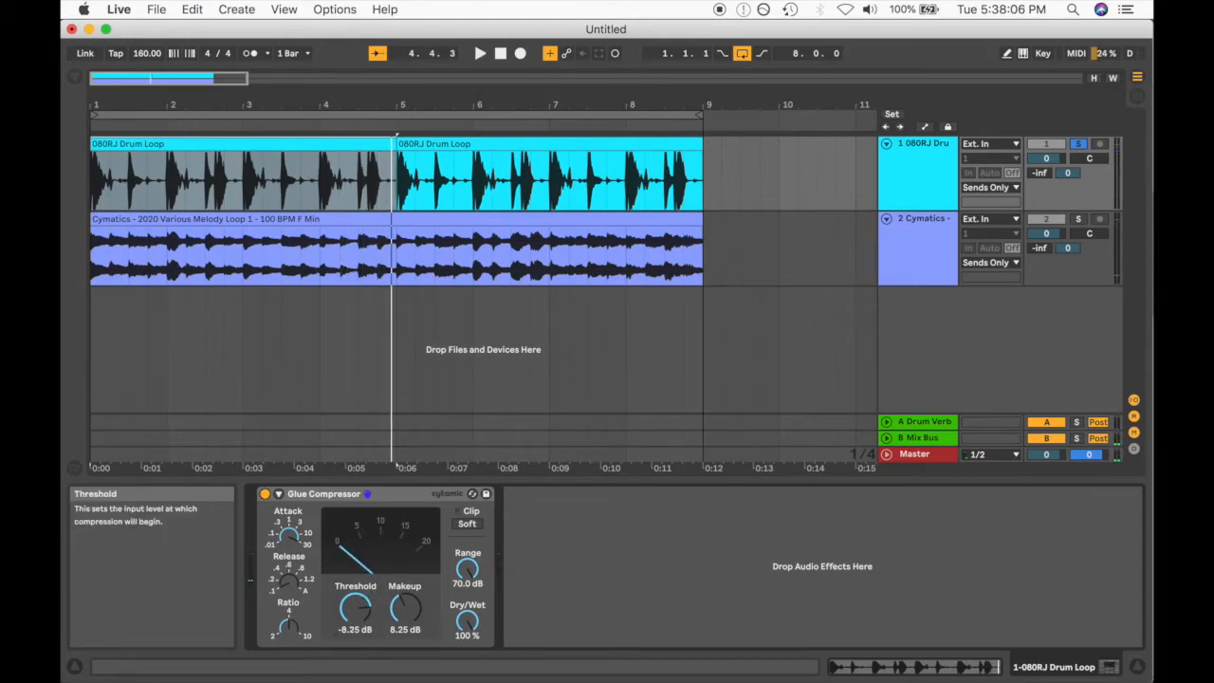
pyautogui.moveTo(405, 609); pyautogui.dragTo(405, 622)
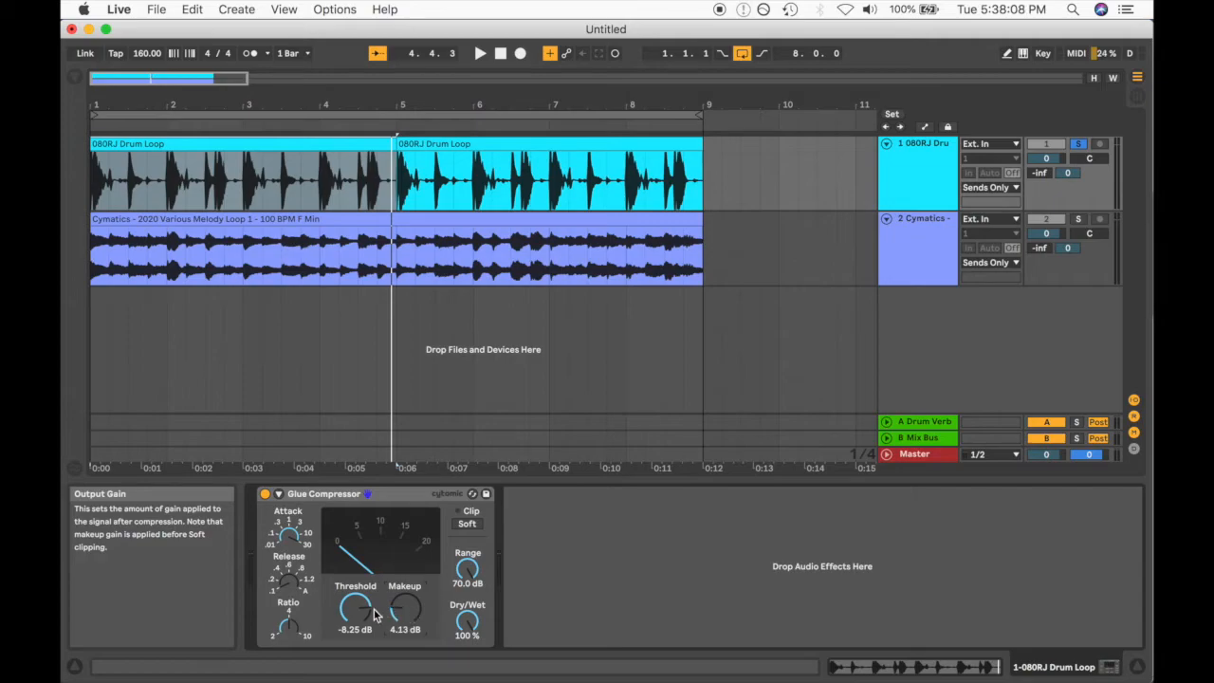
pyautogui.press('space')
pyautogui.moveTo(405, 615)
pyautogui.mouseDown()
pyautogui.moveTo(356, 618)
pyautogui.moveTo(405, 605)
pyautogui.mouseUp()
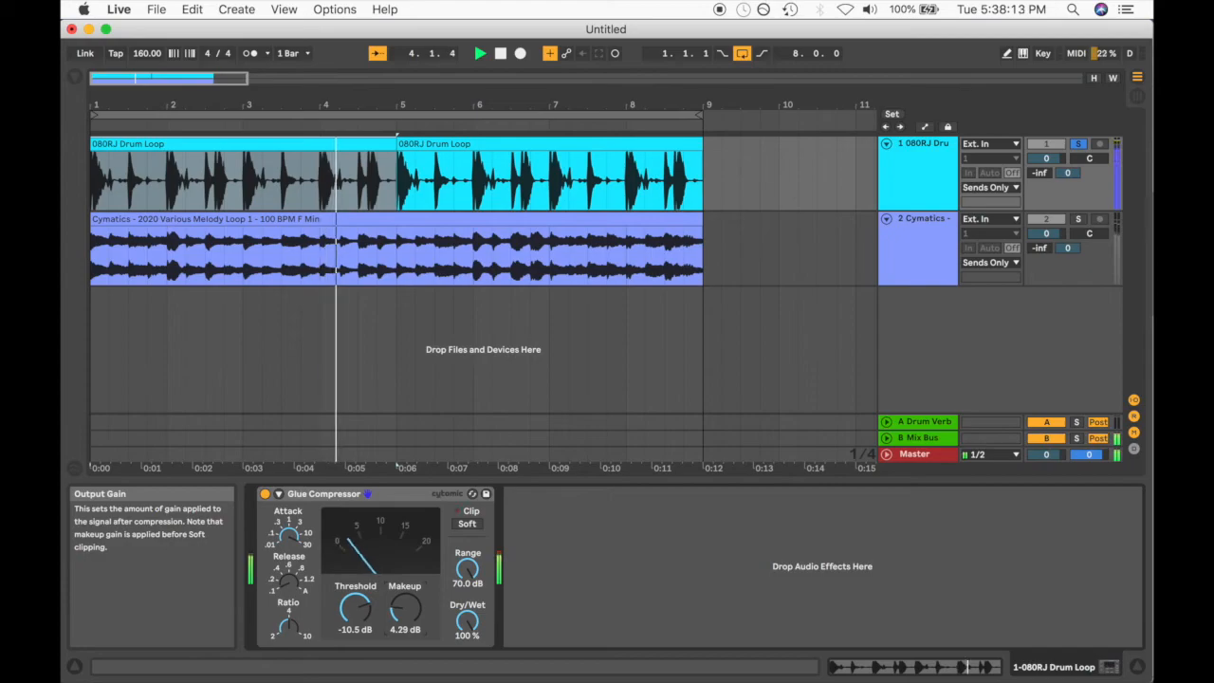
# Play the drum loop with the Glue Compressor bypassed and turned back on to compare the lighter compression, and stop playback.
pyautogui.click(265, 494)
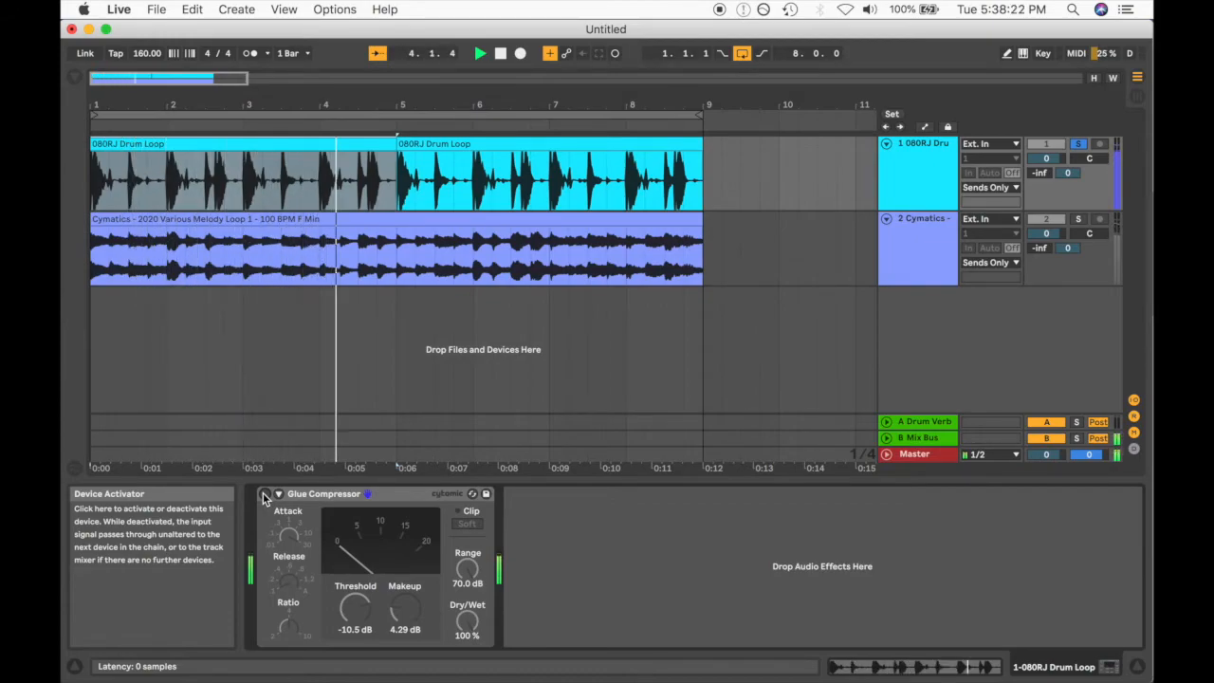
pyautogui.press('space')
pyautogui.click(265, 494)
pyautogui.press('space')
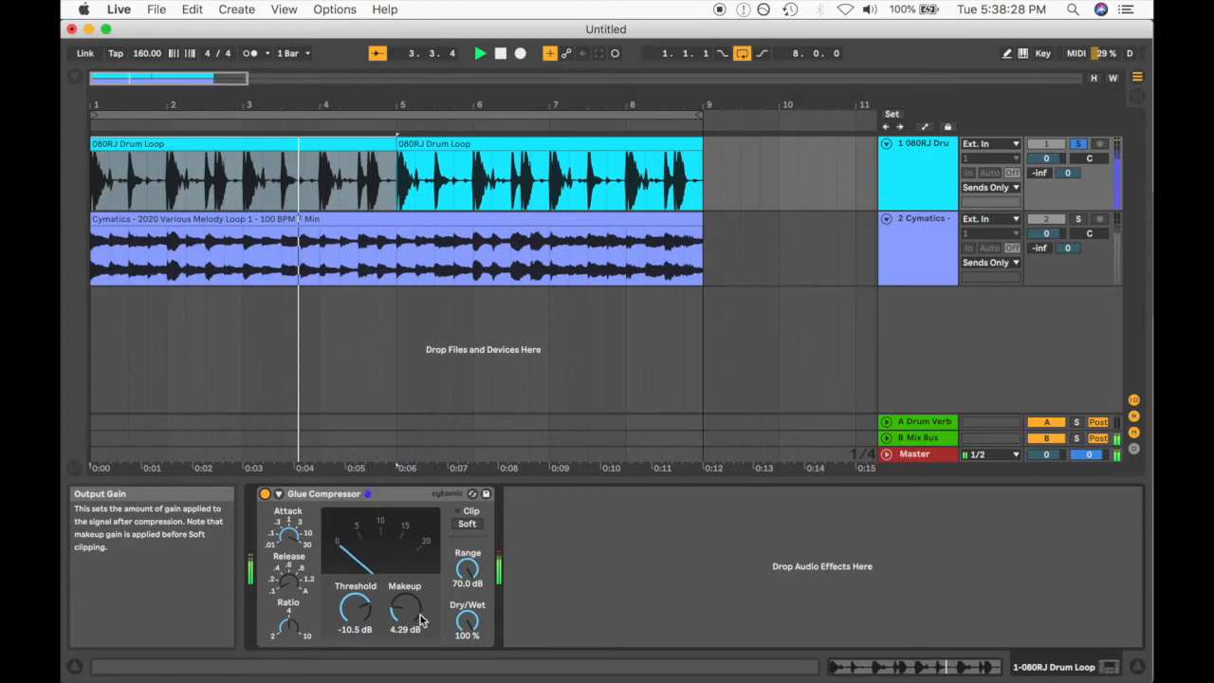
pyautogui.press('space')
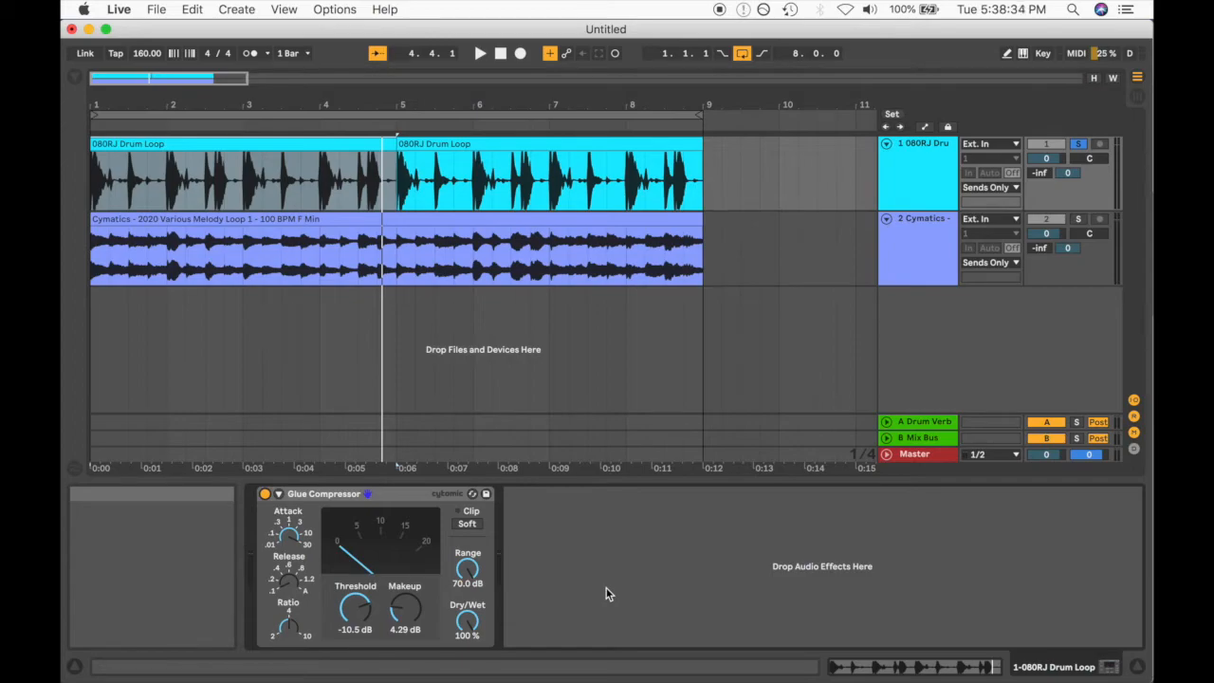
# Review the Glue Compressor settings on the Cymatics melody track, and return to those of the 080RJ Drum Loop track.
pyautogui.click(394, 494)
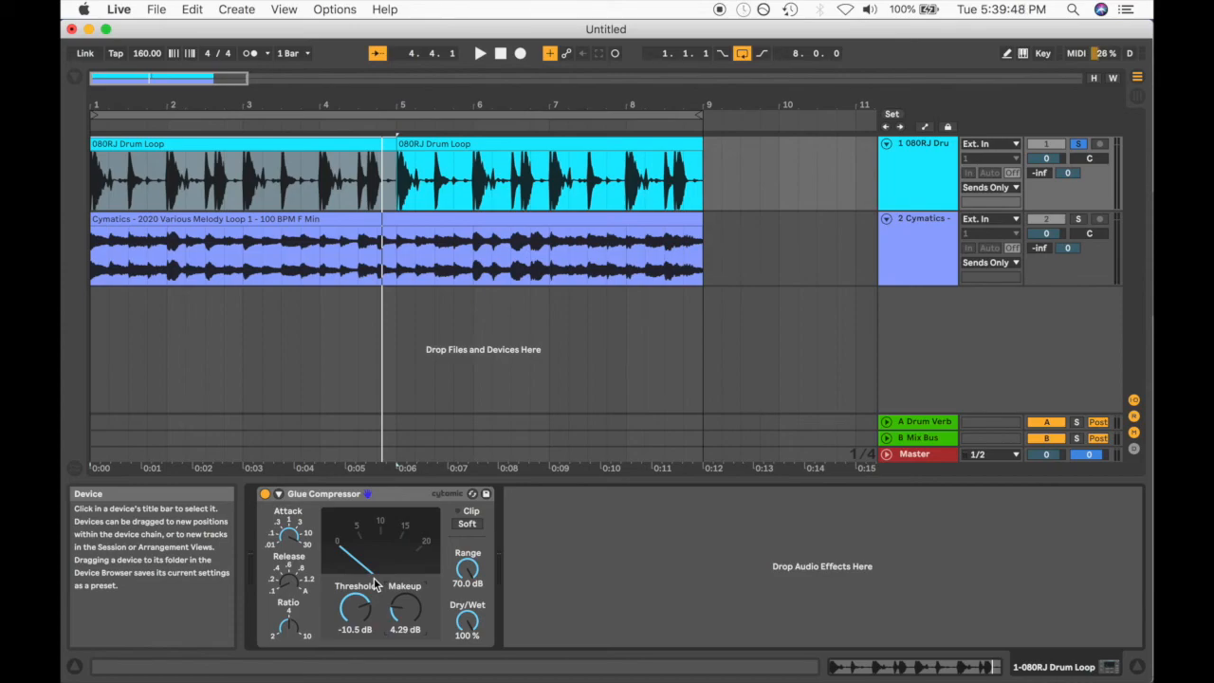
pyautogui.click(906, 250)
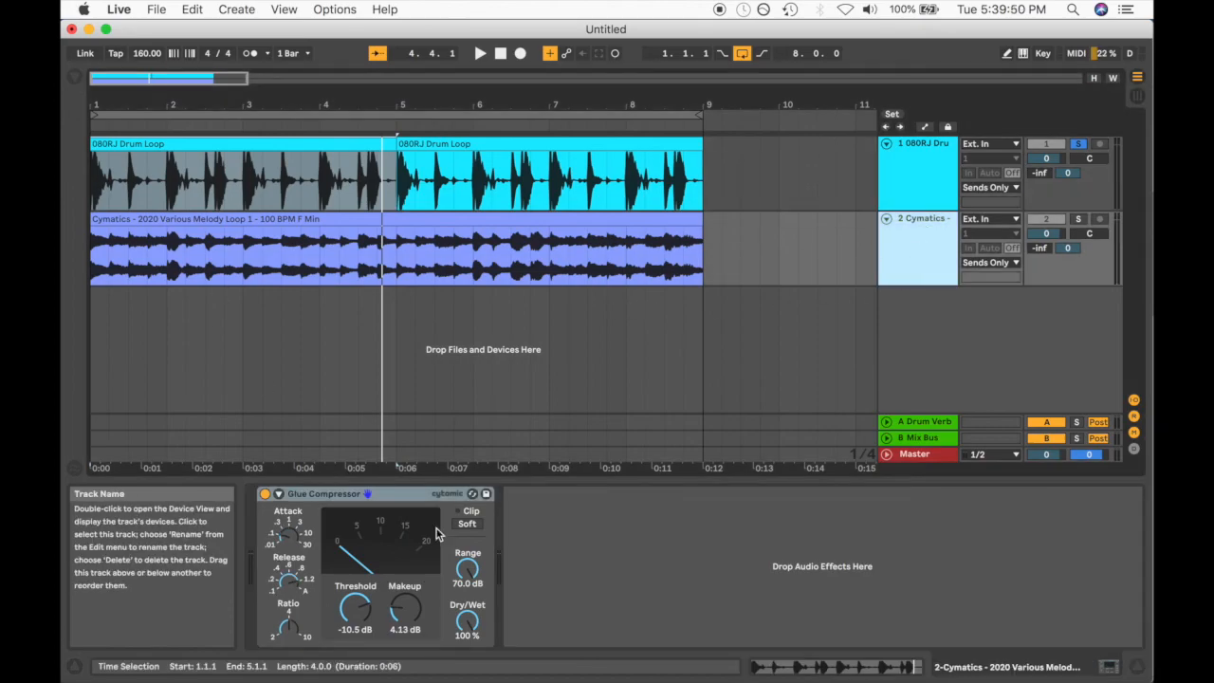
pyautogui.click(911, 186)
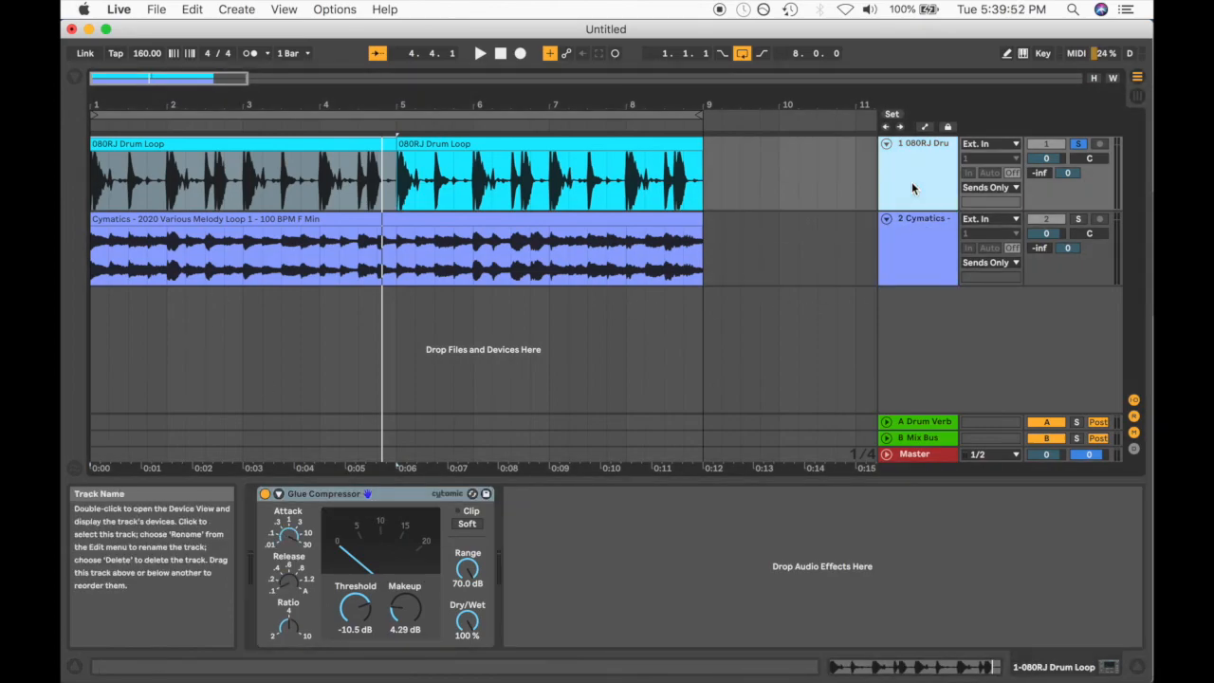